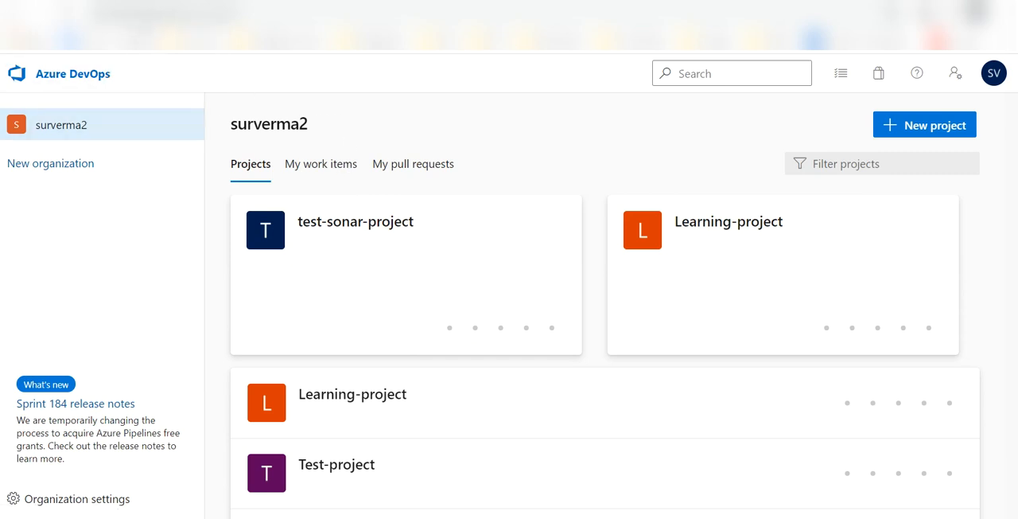
# Show the extensions installed in the surverma2 organization.
pyautogui.click(99, 503)
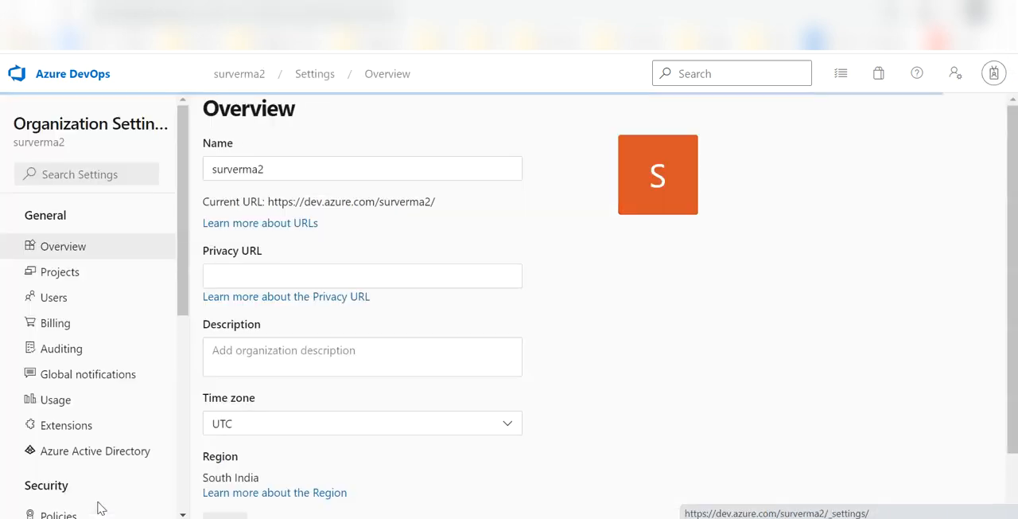
pyautogui.scroll(-2, 97, 385)
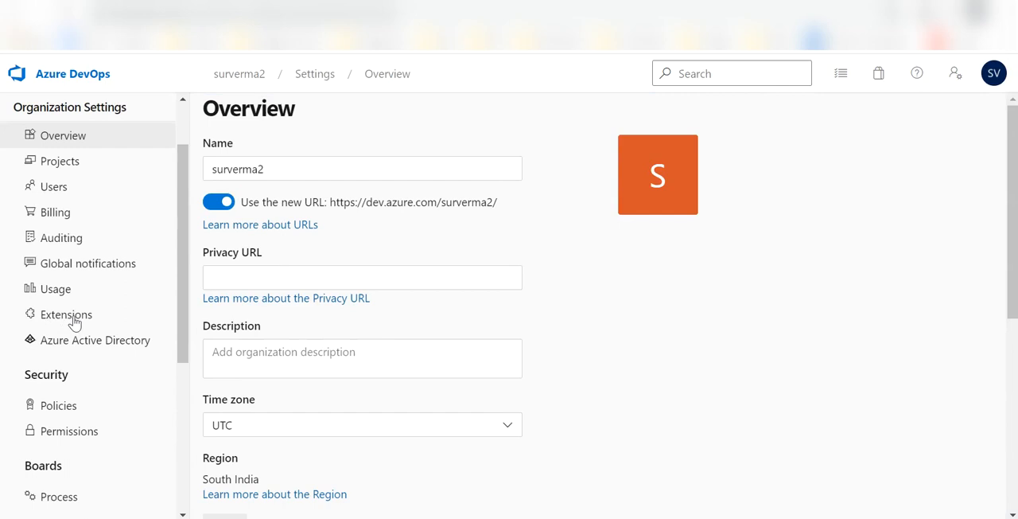
pyautogui.click(73, 319)
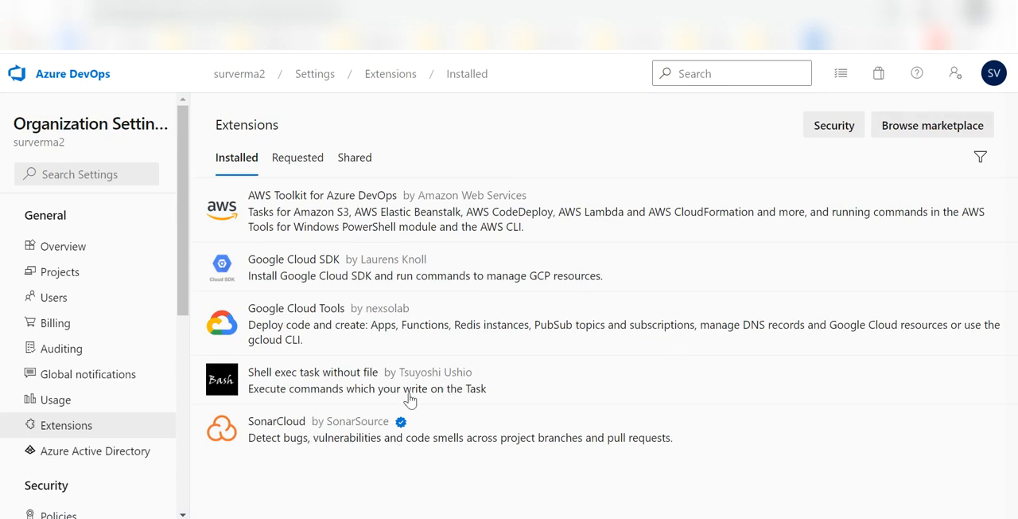
# Search the marketplace's Azure DevOps extensions for sonarcloud, and return to the organization's installed extensions.
pyautogui.click(924, 133)
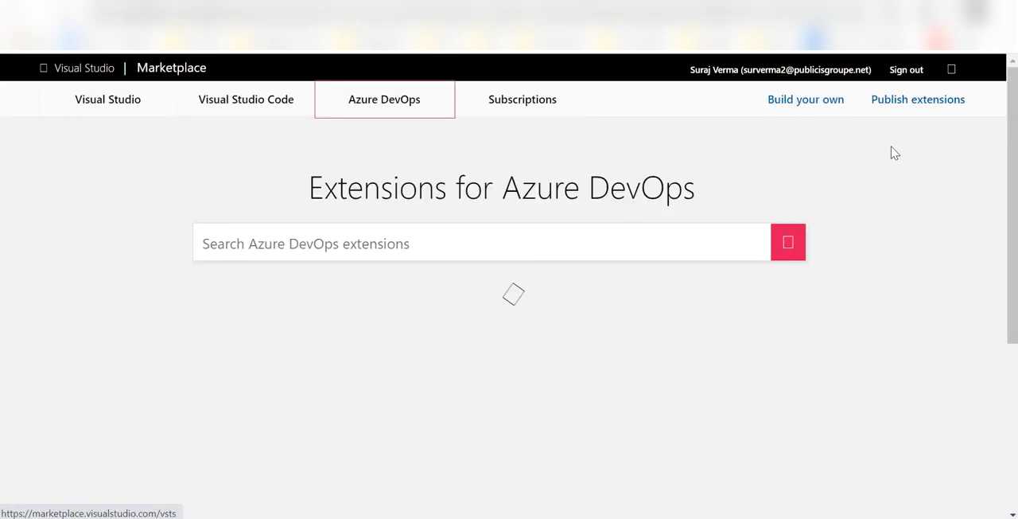
pyautogui.write('sonarcl')
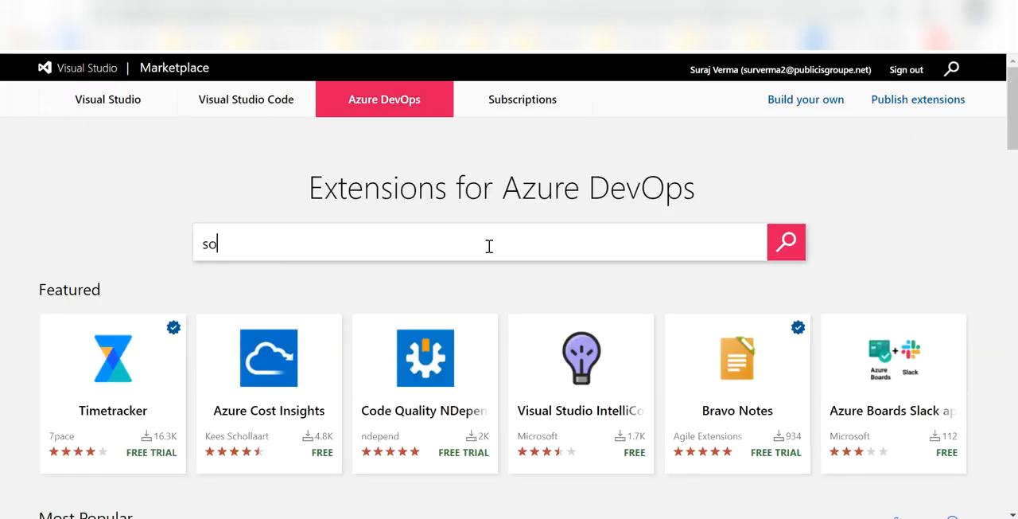
pyautogui.write('oud')
pyautogui.click(786, 241)
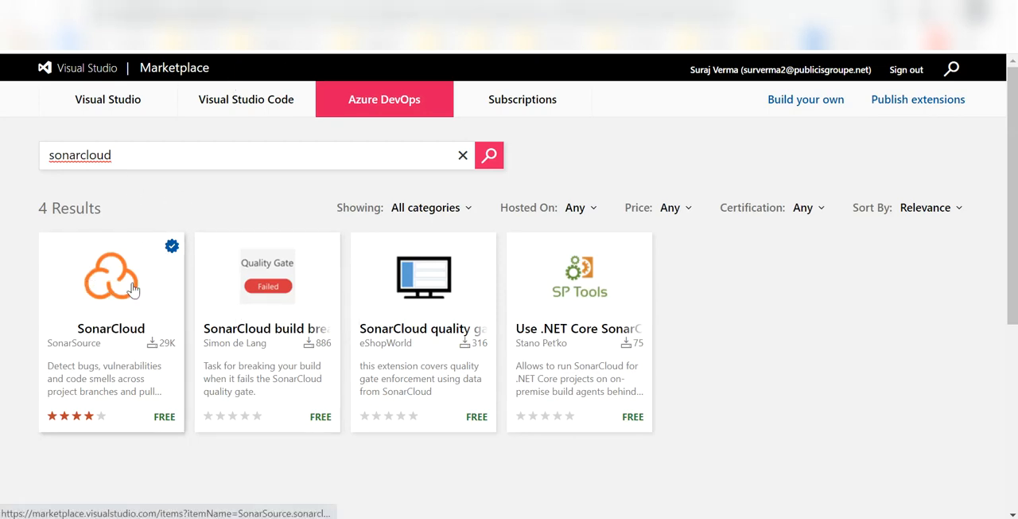
pyautogui.click(254, 2)
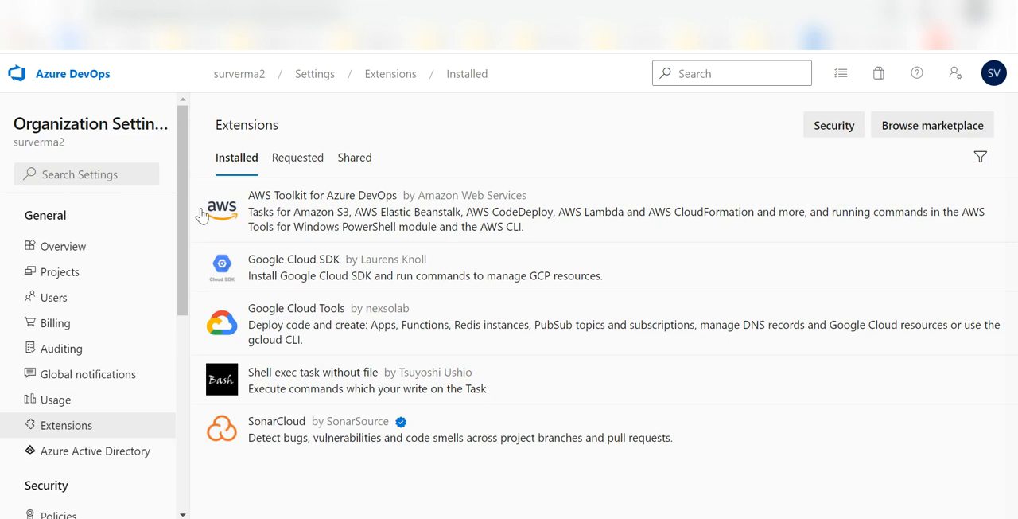
# Open the service connections in the project settings of test-sonar-project.
pyautogui.click(77, 85)
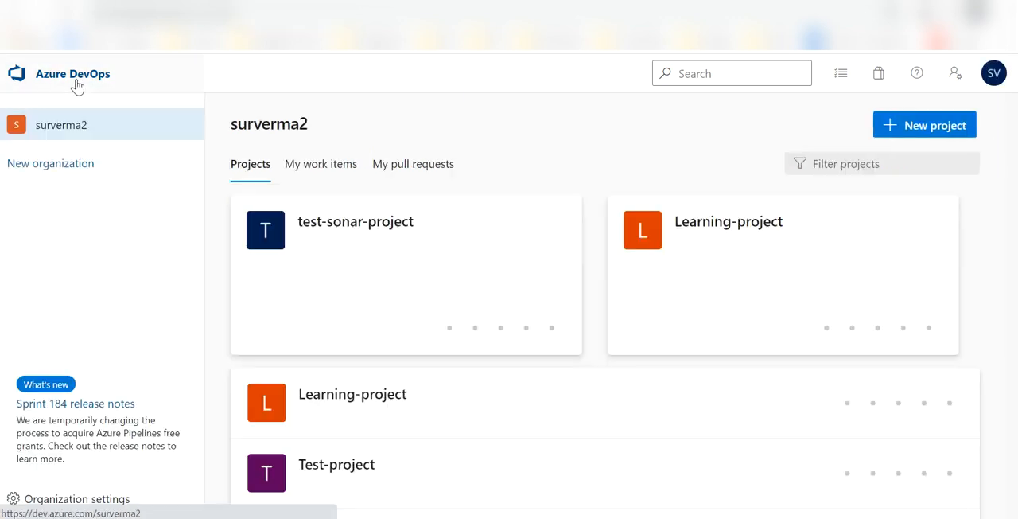
pyautogui.click(351, 238)
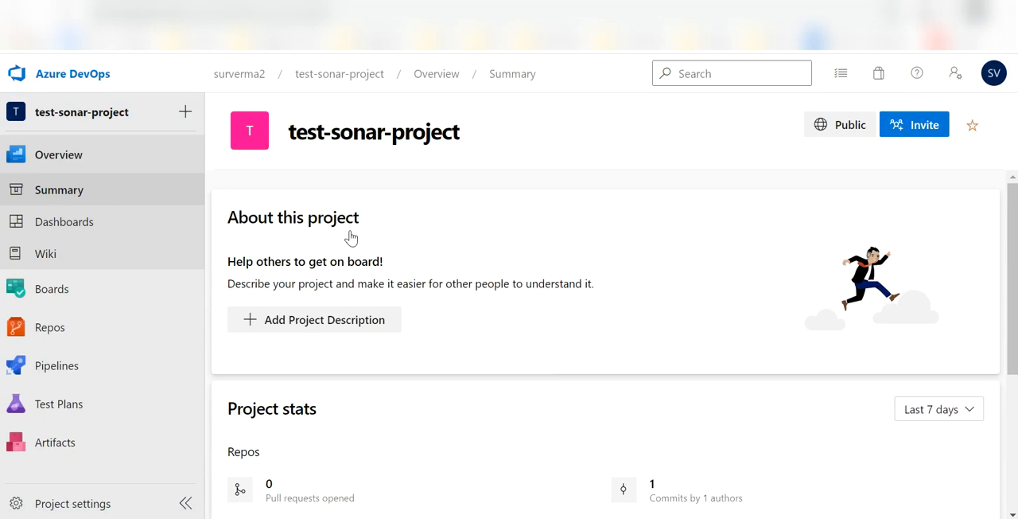
pyautogui.moveTo(136, 380)
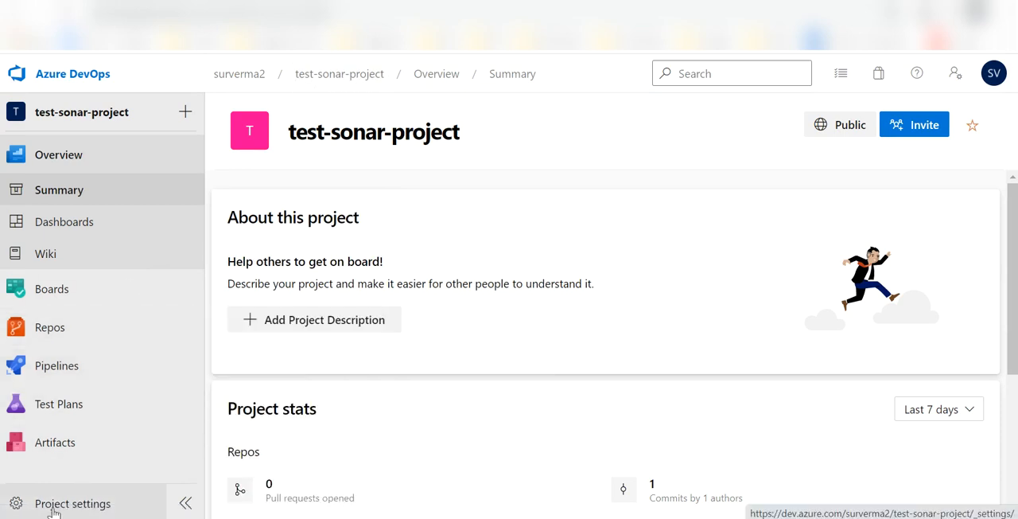
pyautogui.click(53, 509)
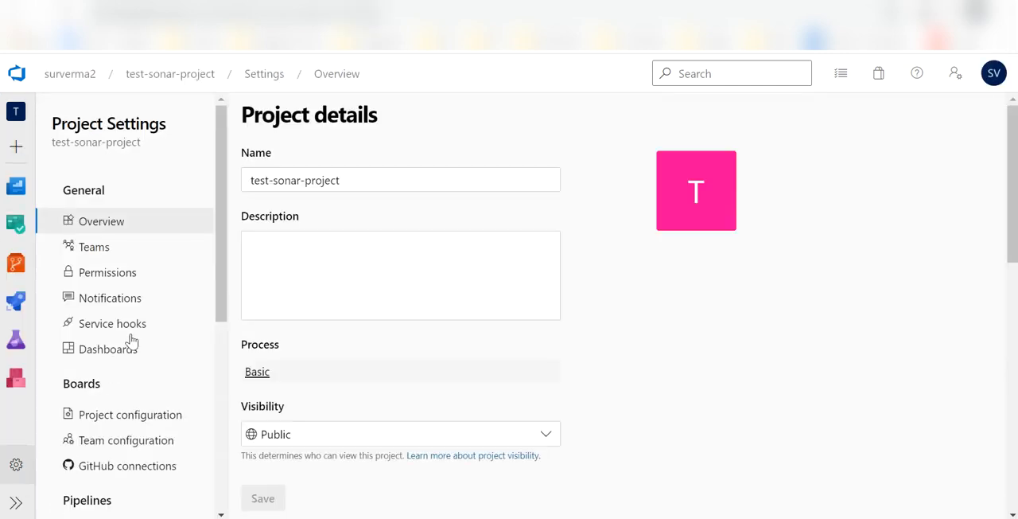
pyautogui.scroll(-2, 117, 450)
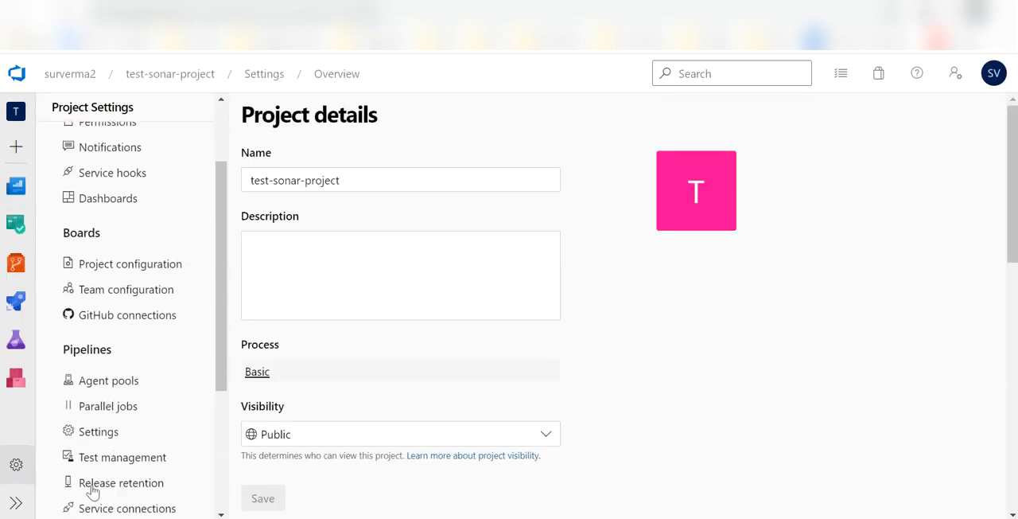
pyautogui.click(111, 508)
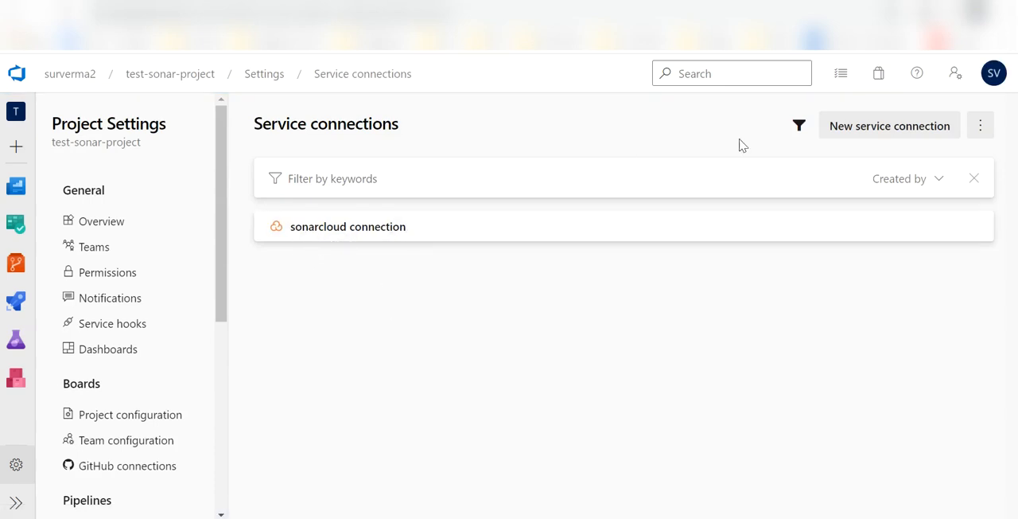
# Start a new service connection of the SonarCloud type, ready for its authentication token.
pyautogui.click(879, 133)
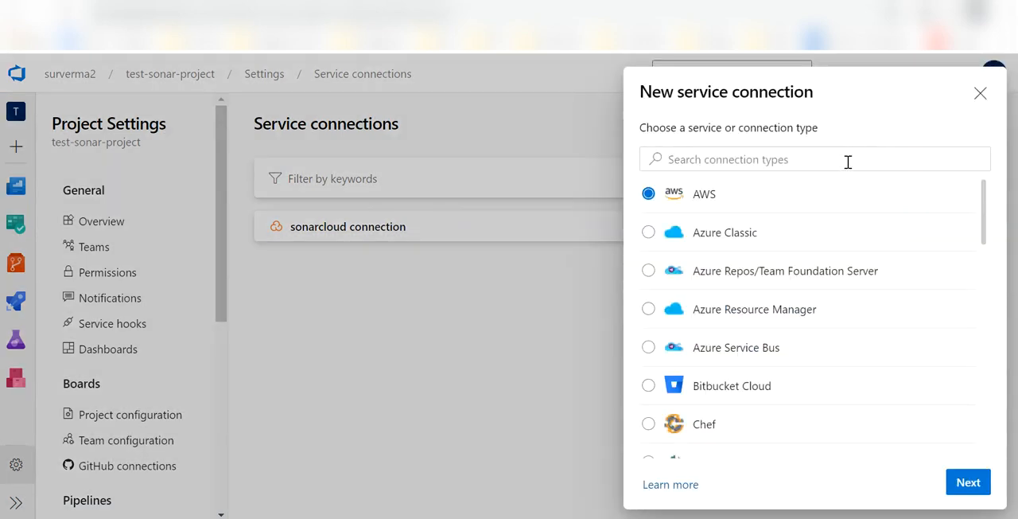
pyautogui.click(795, 162)
pyautogui.write('sonarcloud')
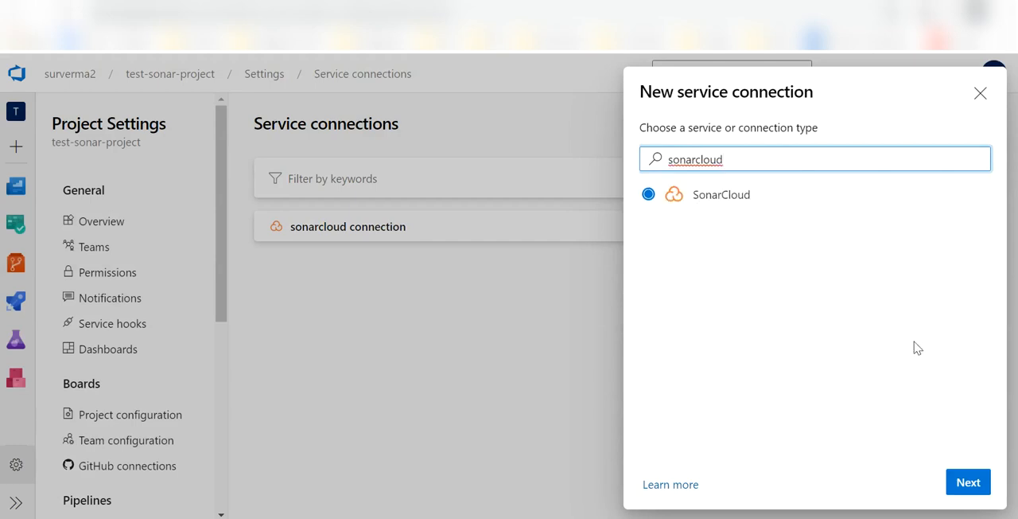
pyautogui.click(968, 483)
pyautogui.click(698, 219)
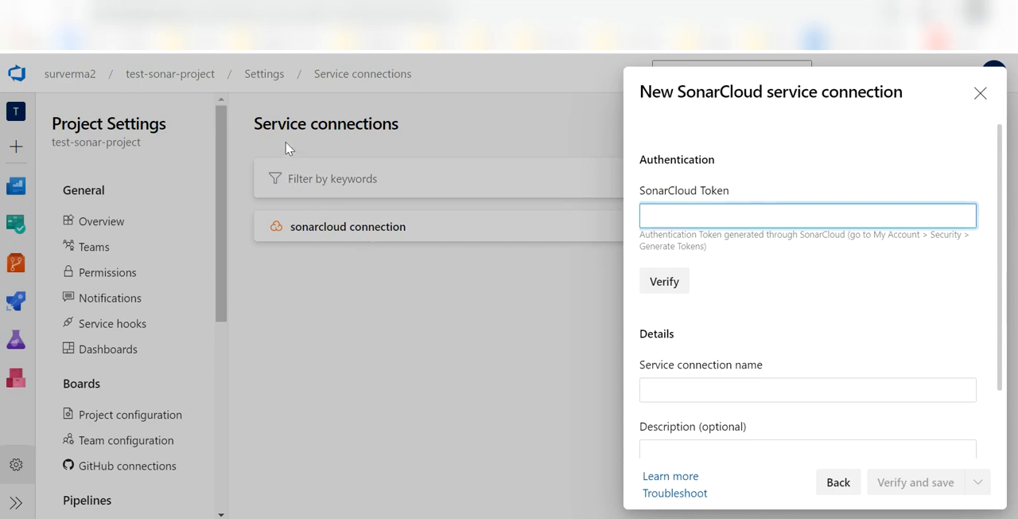
# Switch to SonarCloud and generate a security token named test-azure in the account settings.
pyautogui.click(280, 2)
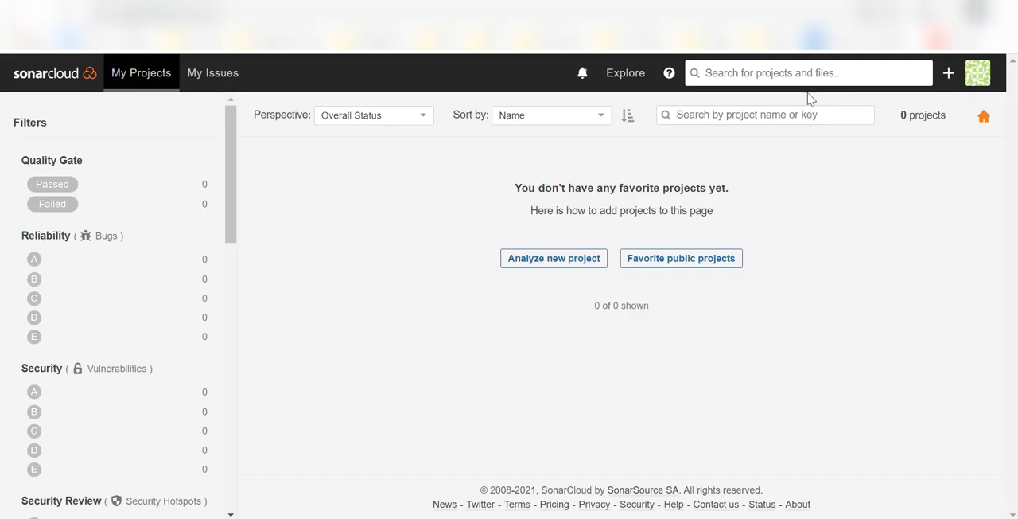
pyautogui.click(971, 86)
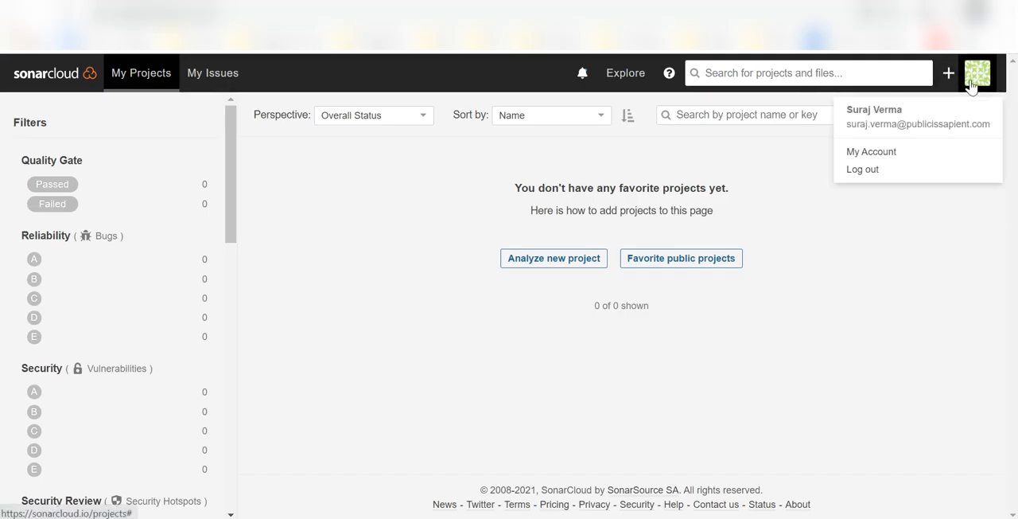
pyautogui.click(889, 152)
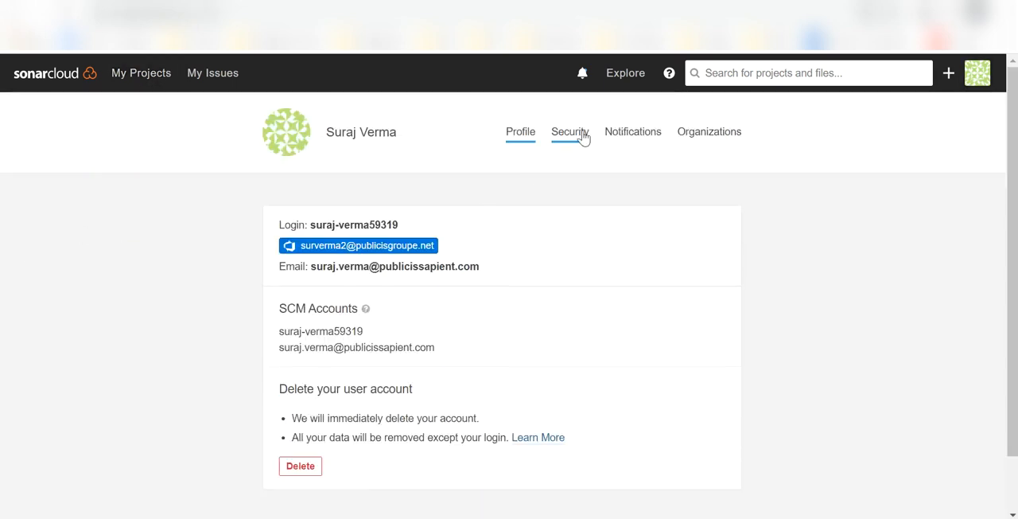
pyautogui.click(566, 147)
pyautogui.click(333, 361)
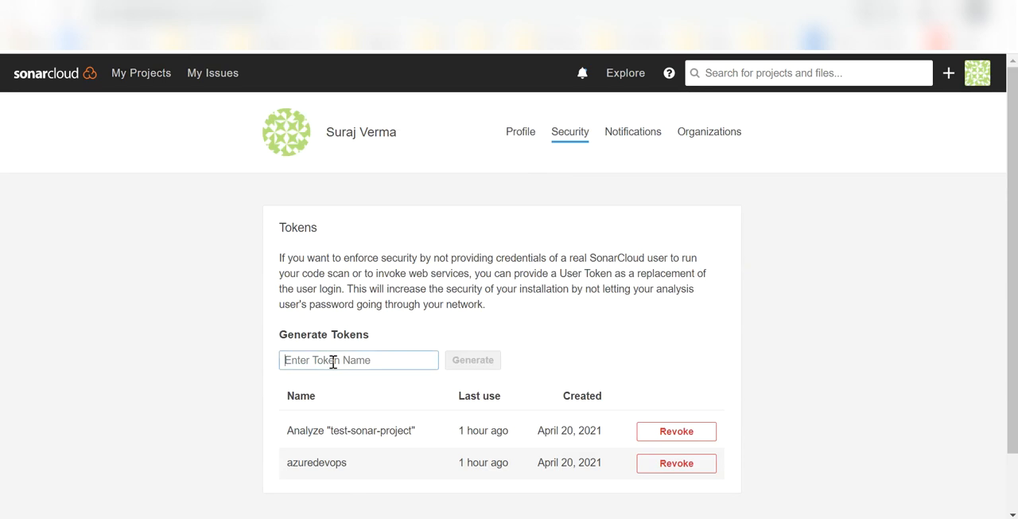
pyautogui.write('test-azure')
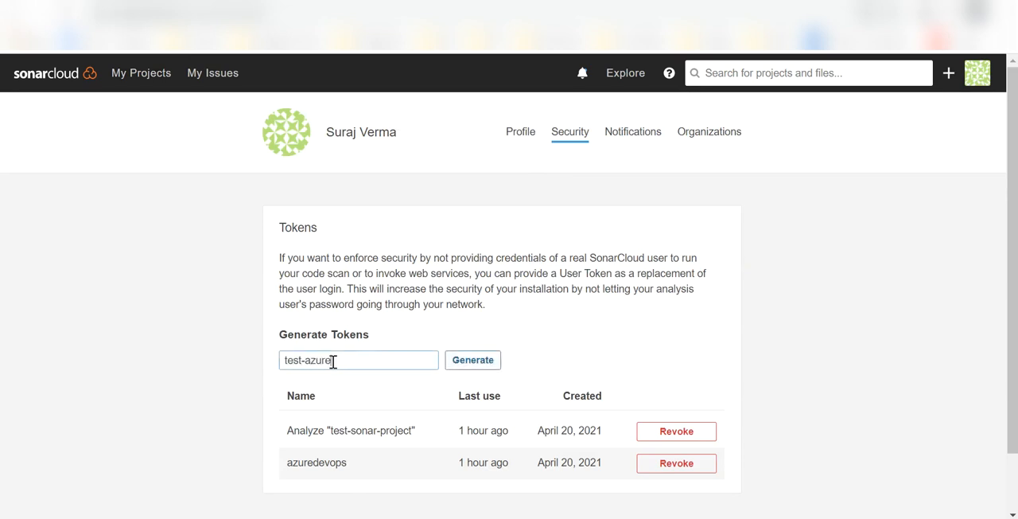
pyautogui.click(472, 360)
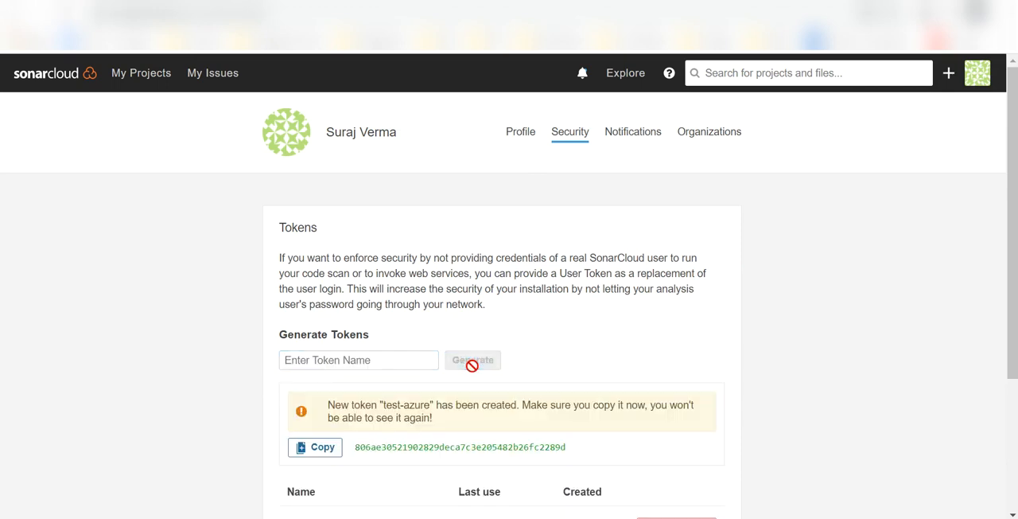
# Copy the generated token and paste it as the SonarCloud Token of the new service connection in Azure DevOps.
pyautogui.moveTo(377, 443); pyautogui.dragTo(446, 446)
pyautogui.click(315, 447)
pyautogui.hotkey('ctrl', 'Tab')
pyautogui.hotkey('ctrl', 'v')
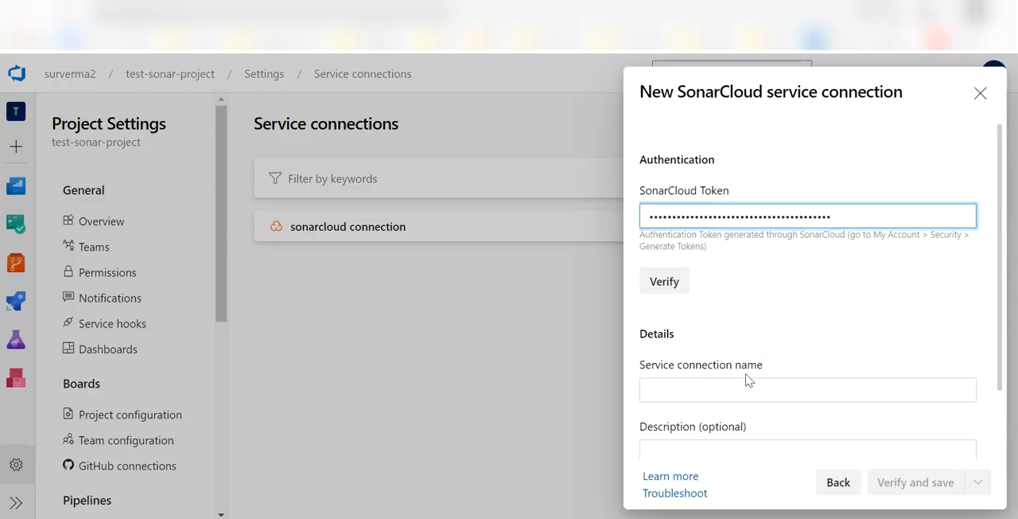
# Name the service connection sonarcloud-test, then verify and save it.
pyautogui.click(720, 390)
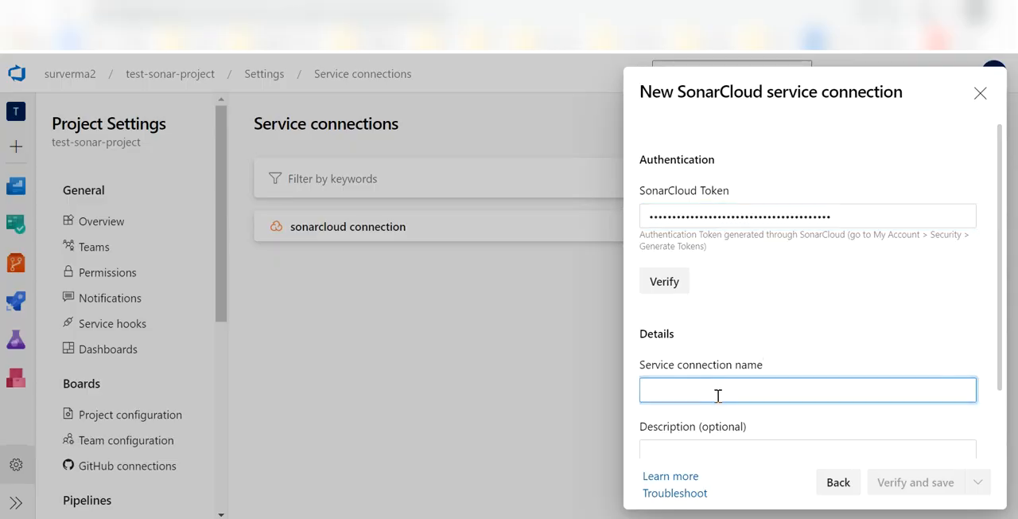
pyautogui.write('sonarcloud')
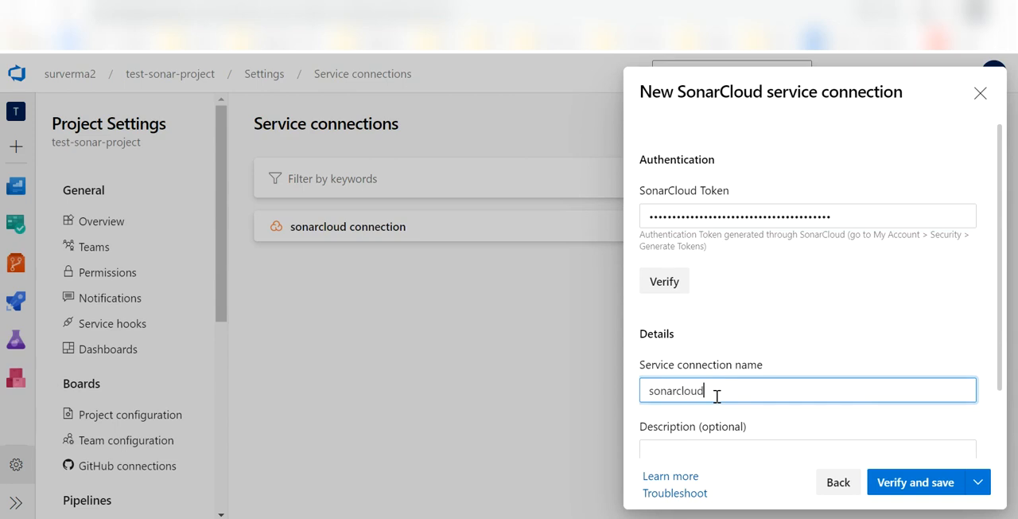
pyautogui.write('-test')
pyautogui.scroll(-1, 716, 396)
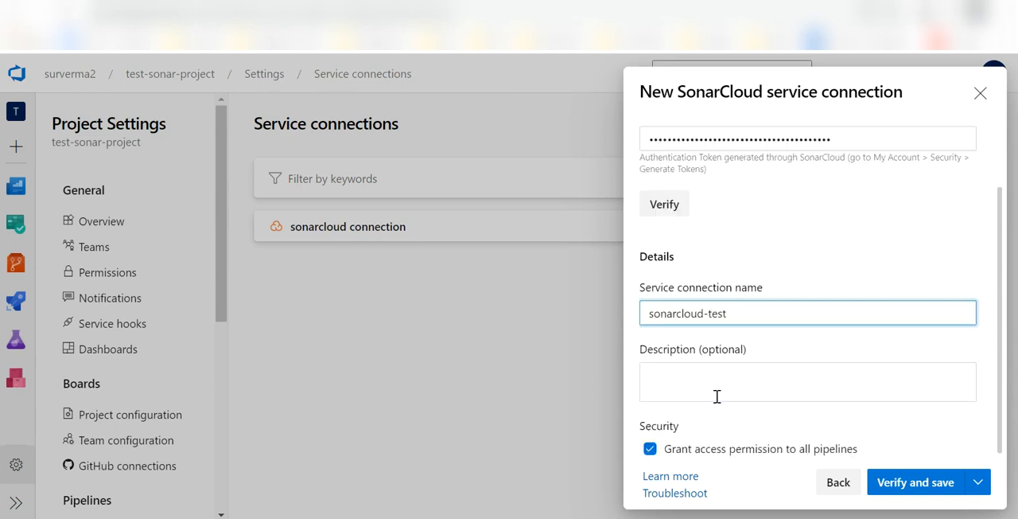
pyautogui.click(925, 487)
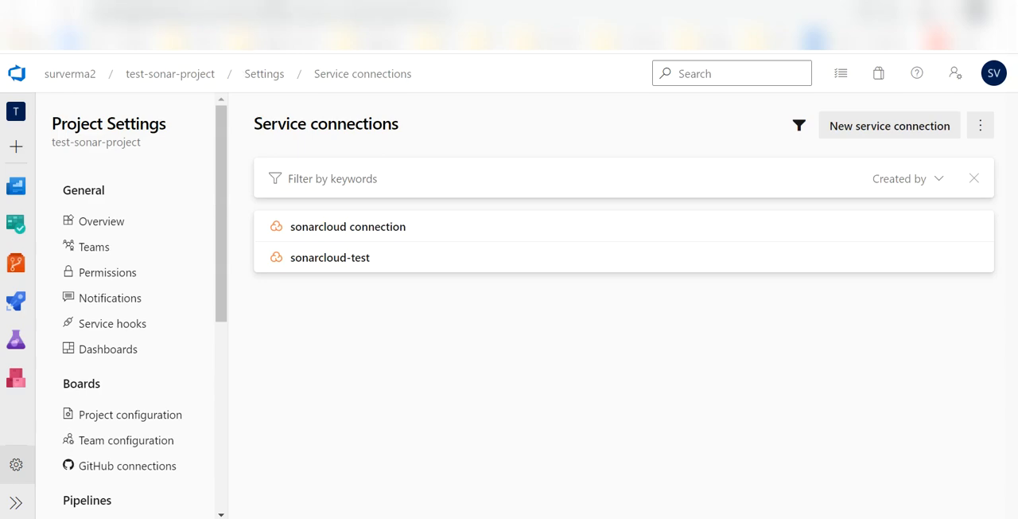
# Switch to SonarCloud and start analyzing a new project by opening the import form for a new Azure DevOps organization.
pyautogui.click(216, 2)
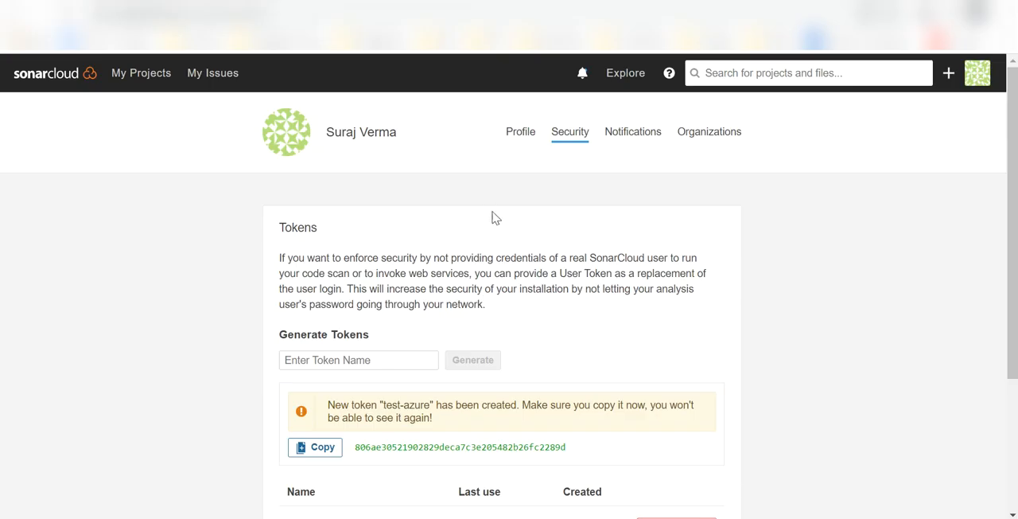
pyautogui.click(53, 83)
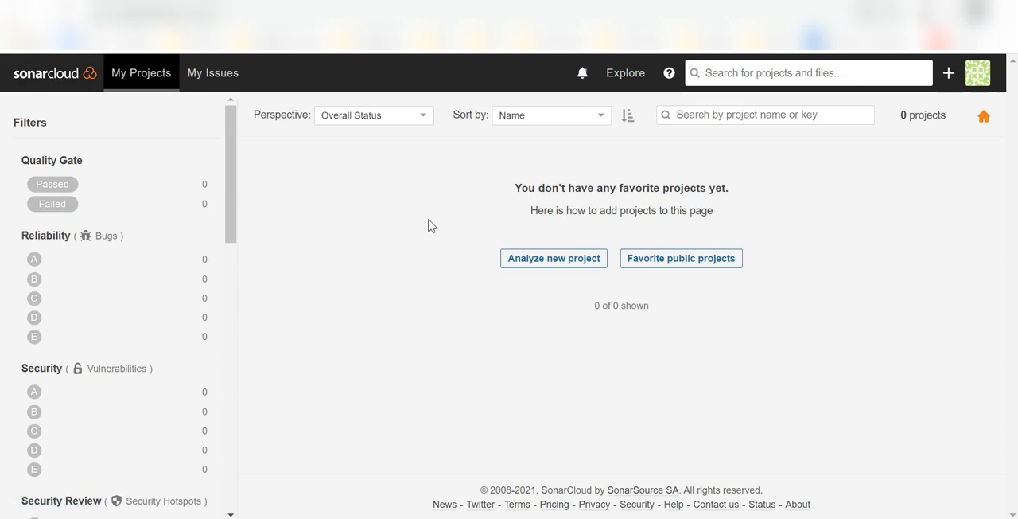
pyautogui.click(981, 88)
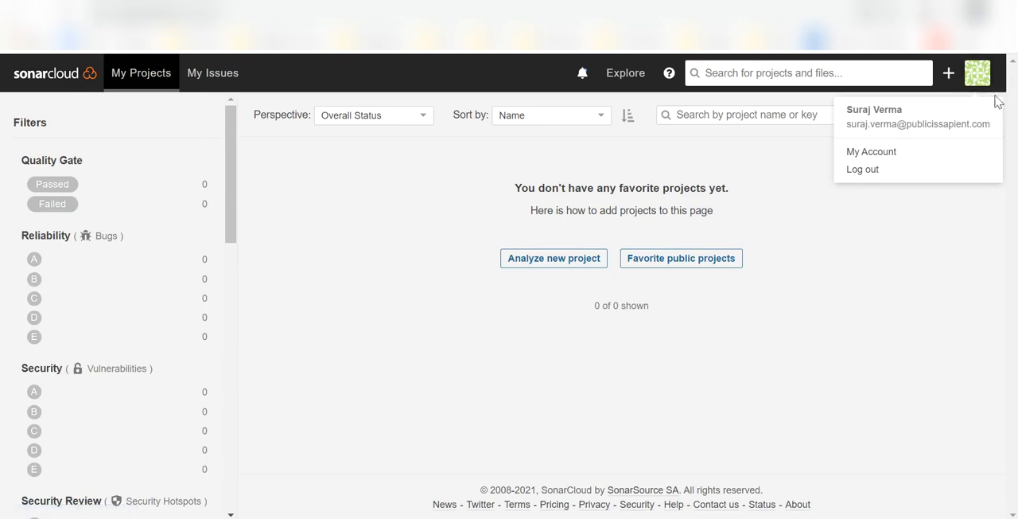
pyautogui.click(927, 241)
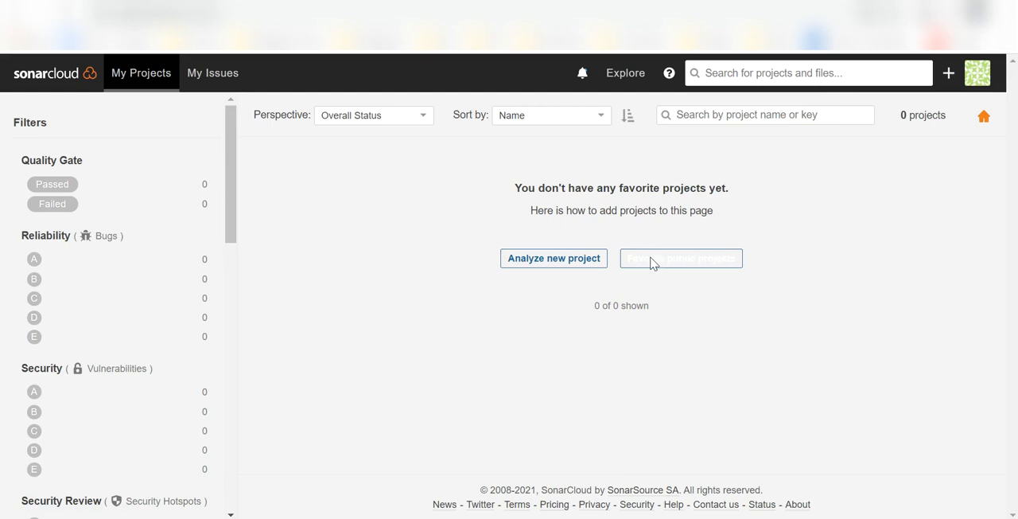
pyautogui.click(513, 269)
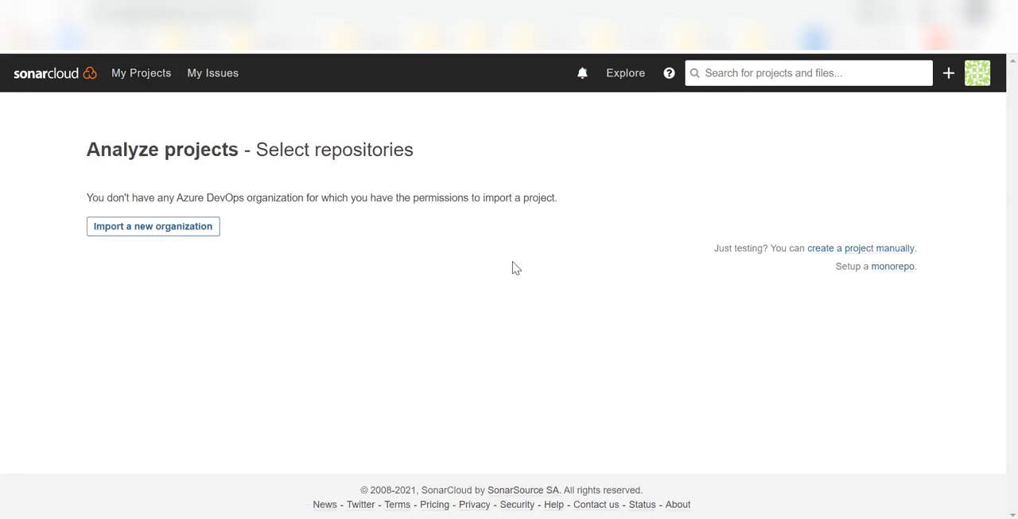
pyautogui.click(203, 230)
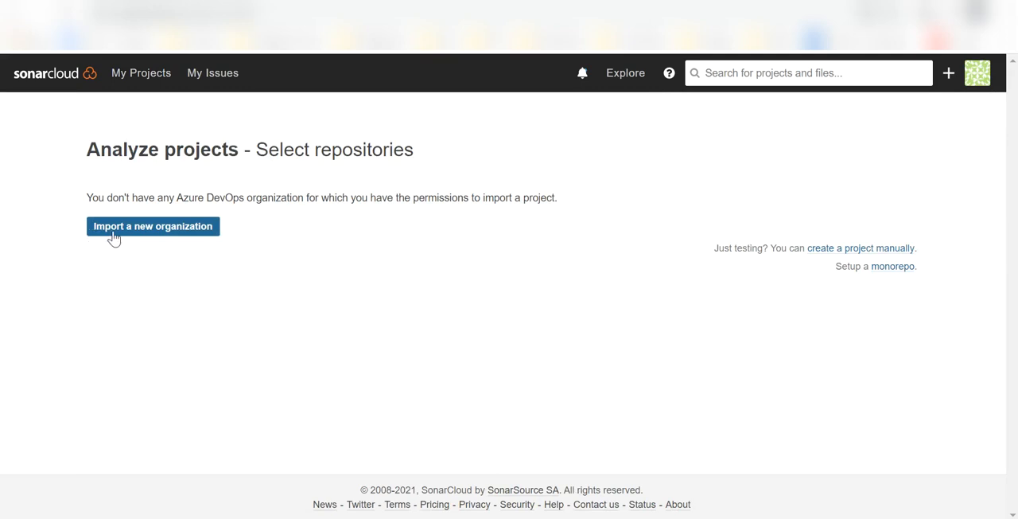
pyautogui.click(111, 234)
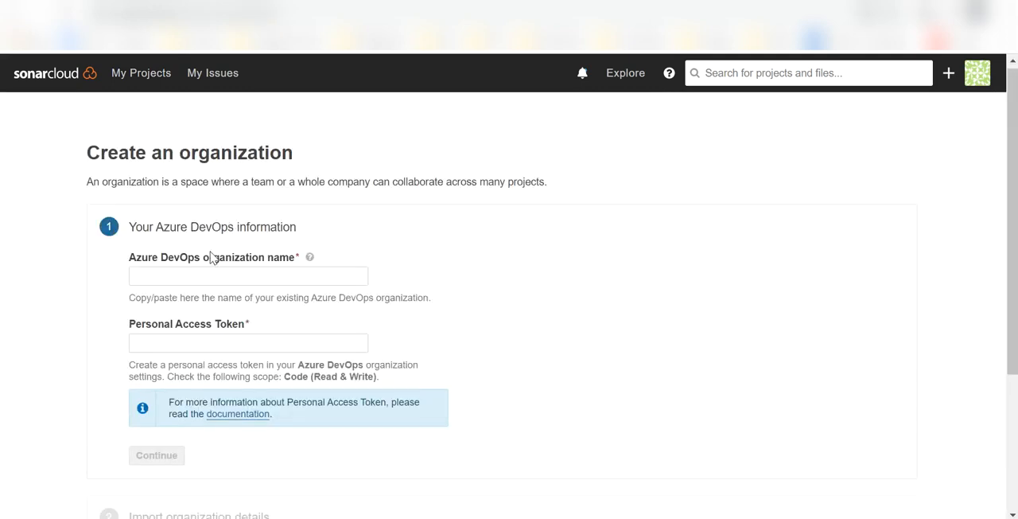
pyautogui.scroll(-1, 210, 256)
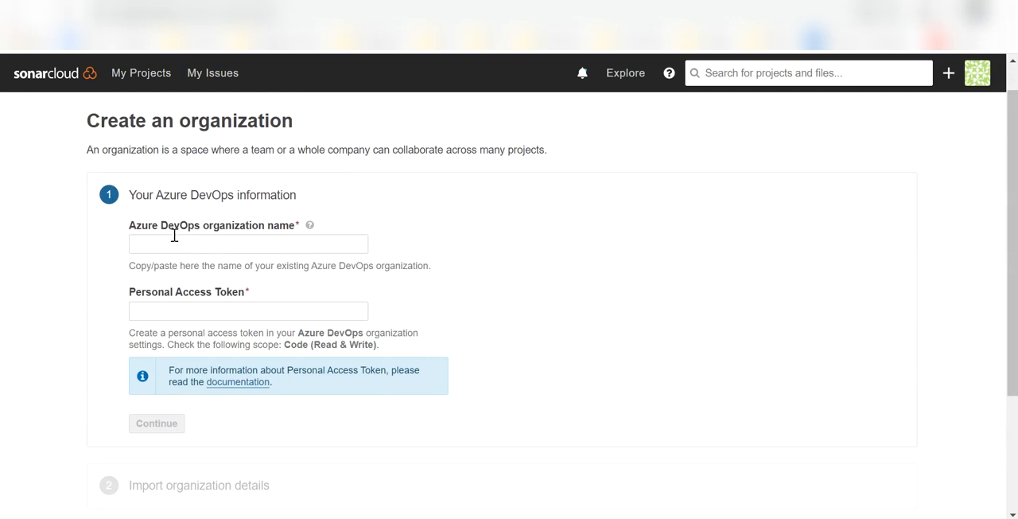
# Look up the organization's name in Azure DevOps and enter it as the Azure DevOps organization name in the SonarCloud import form.
pyautogui.moveTo(137, 230)
pyautogui.mouseDown()
pyautogui.moveTo(243, 232)
pyautogui.moveTo(137, 231)
pyautogui.mouseUp()
pyautogui.click(288, 231)
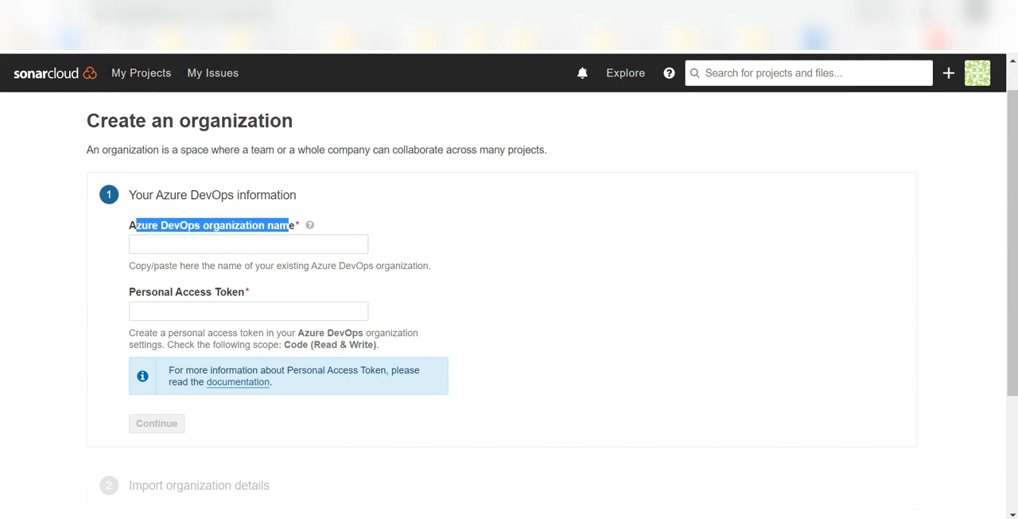
pyautogui.click(64, 2)
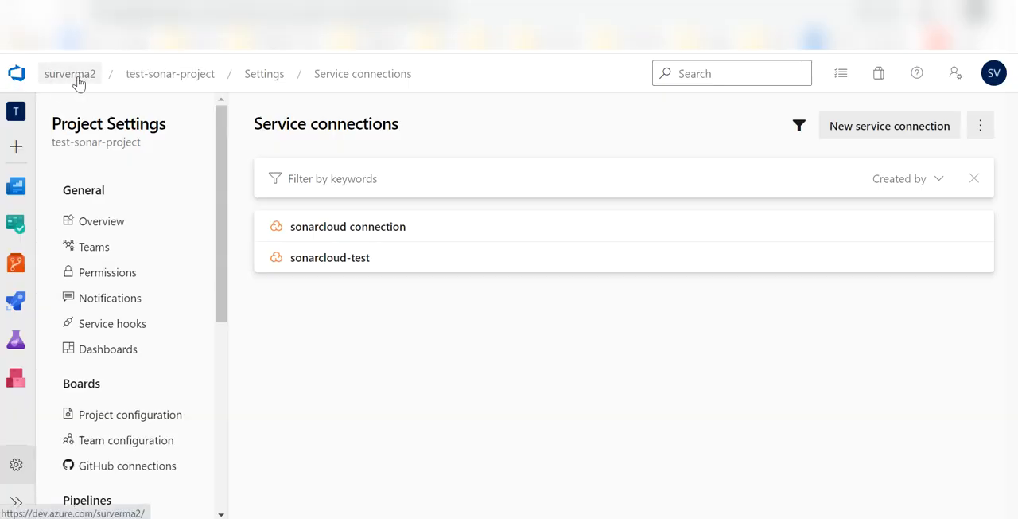
pyautogui.click(22, 79)
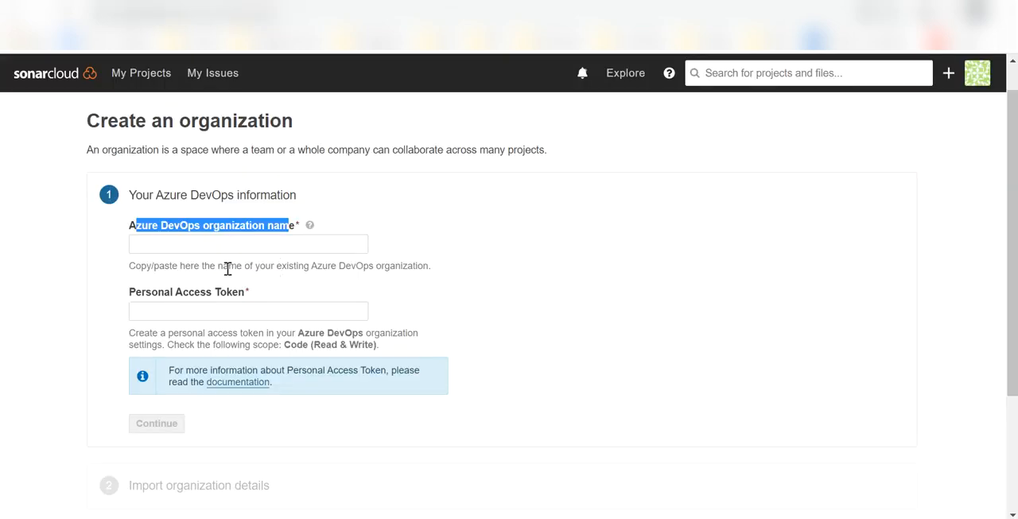
pyautogui.click(198, 245)
pyautogui.write('sur')
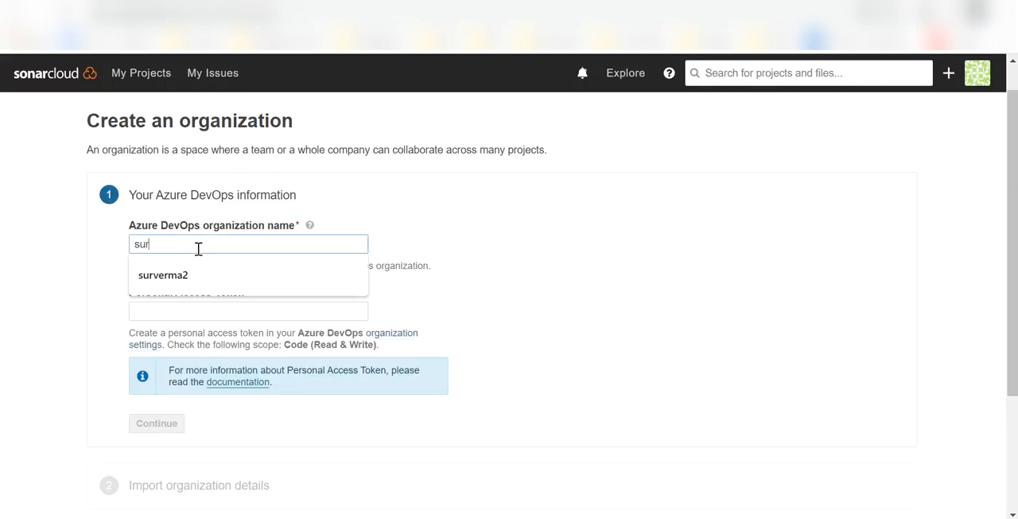
pyautogui.write('verma2')
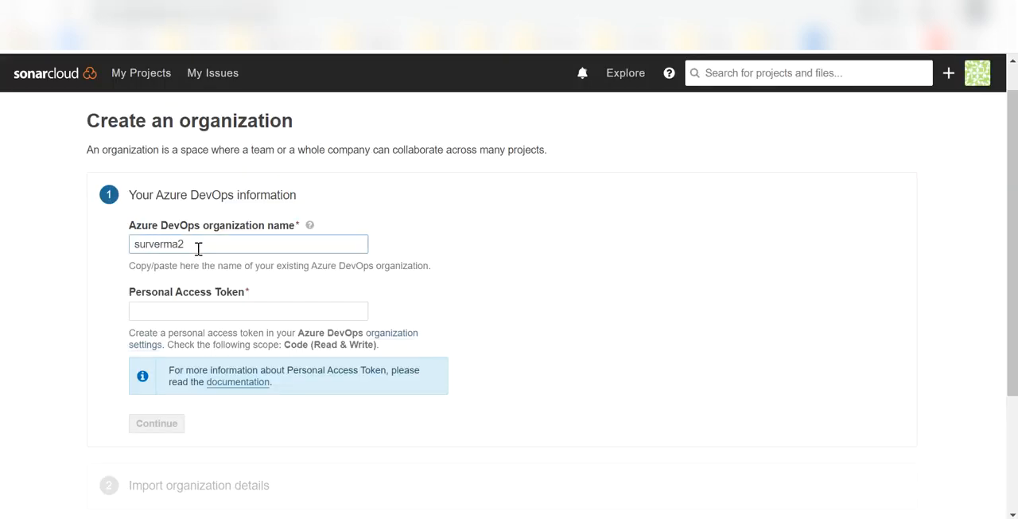
# Switch to Azure DevOps and start creating a new personal access token in the user settings.
pyautogui.click(207, 311)
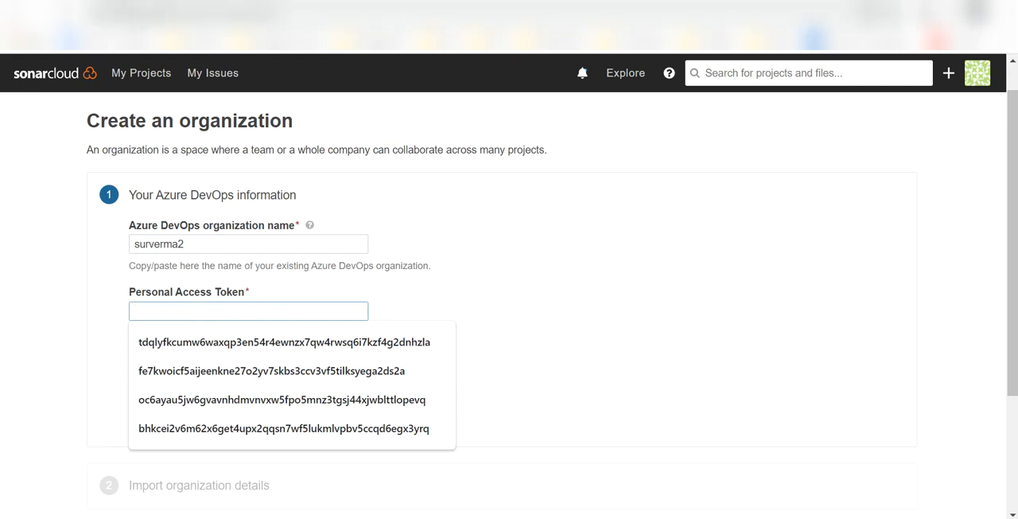
pyautogui.click(151, 2)
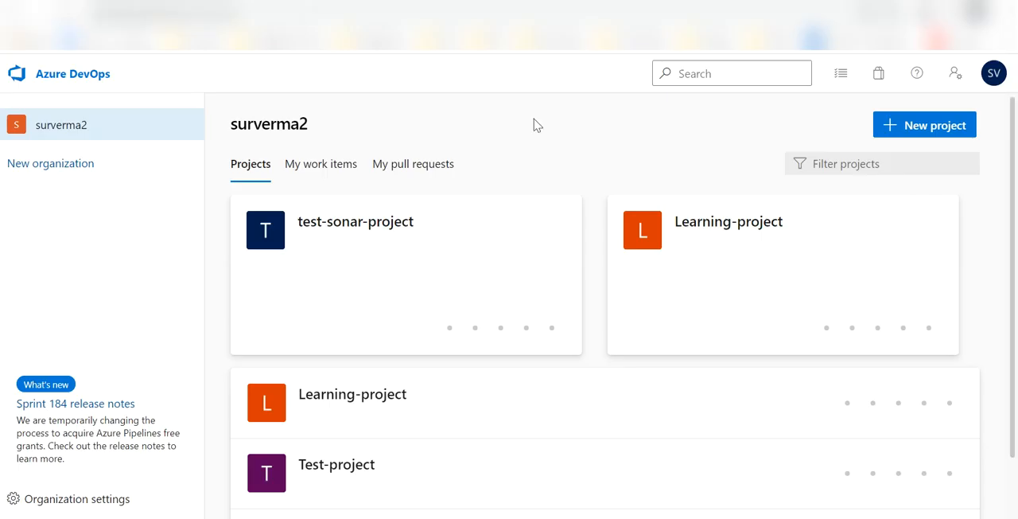
pyautogui.click(955, 74)
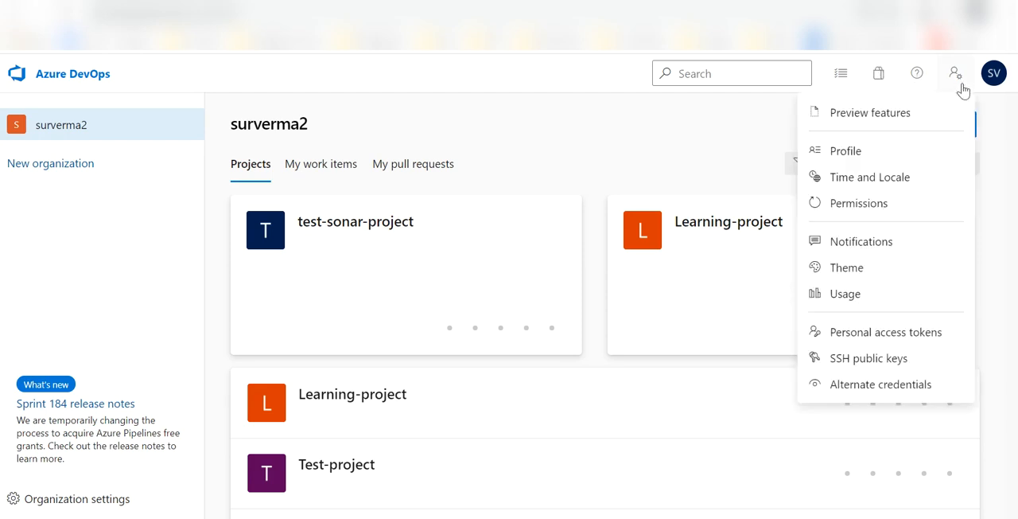
pyautogui.click(863, 343)
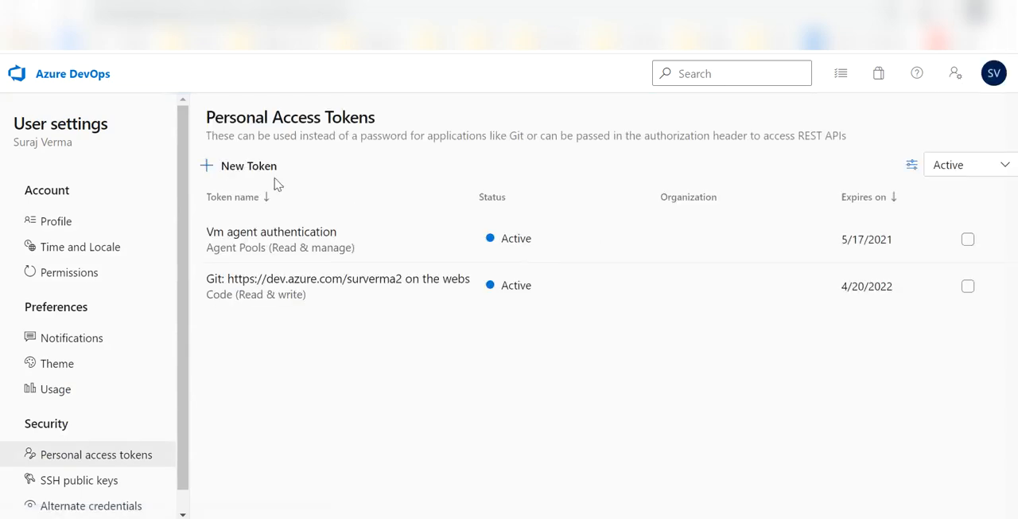
pyautogui.click(239, 166)
# Name the personal access token sonarcloud-token, grant it the Code Read & write scope and create it.
pyautogui.click(566, 150)
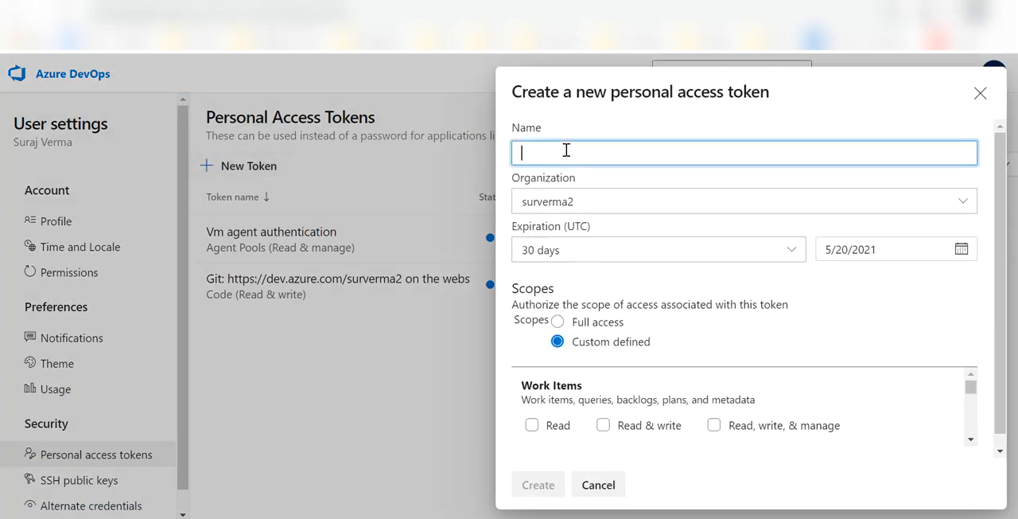
pyautogui.write('sona')
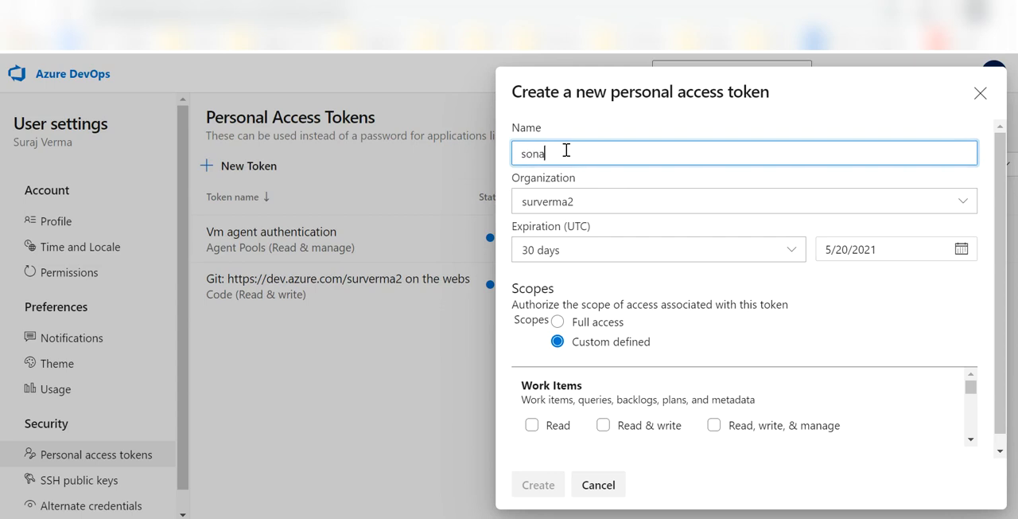
pyautogui.write('rc')
pyautogui.press('BackSpace')
pyautogui.write('rcloud-')
pyautogui.write('toekn')
pyautogui.write('en')
pyautogui.scroll(-3, 634, 398)
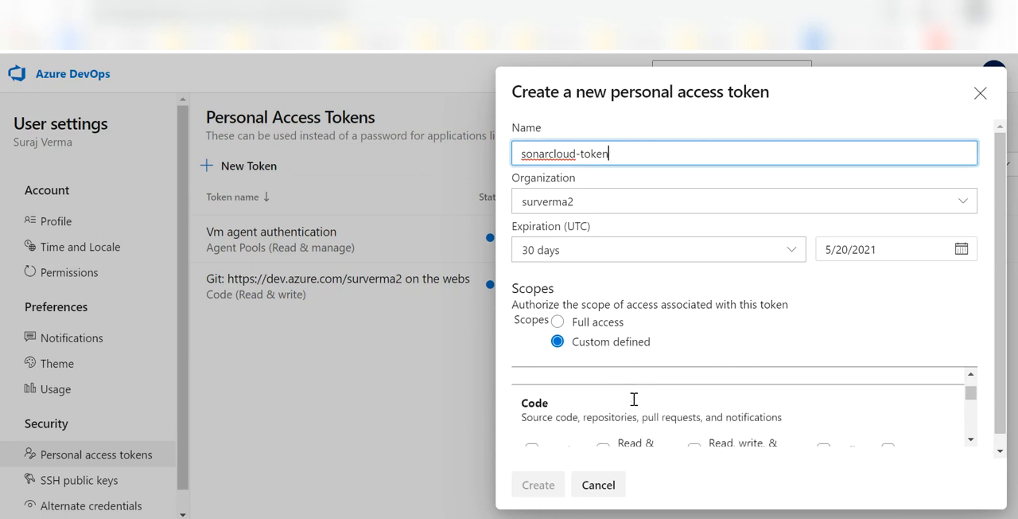
pyautogui.click(603, 419)
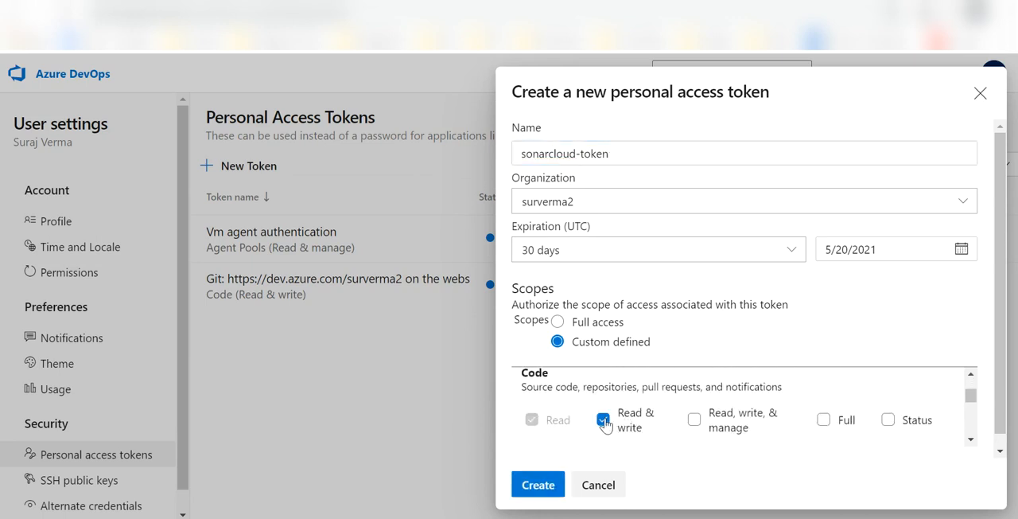
pyautogui.click(539, 484)
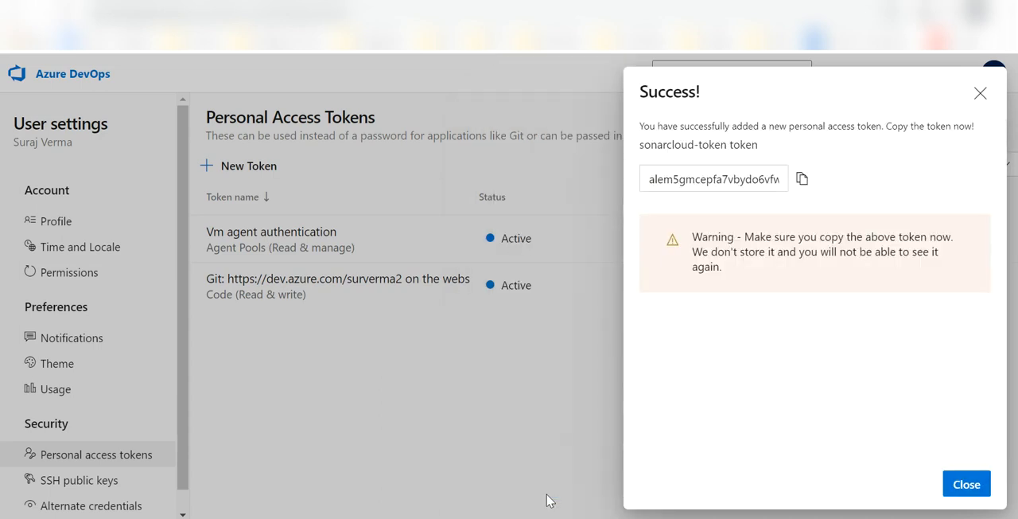
# Copy the new token, paste it as the Personal Access Token in the SonarCloud organization form and continue to the import details.
pyautogui.click(800, 182)
pyautogui.click(266, 3)
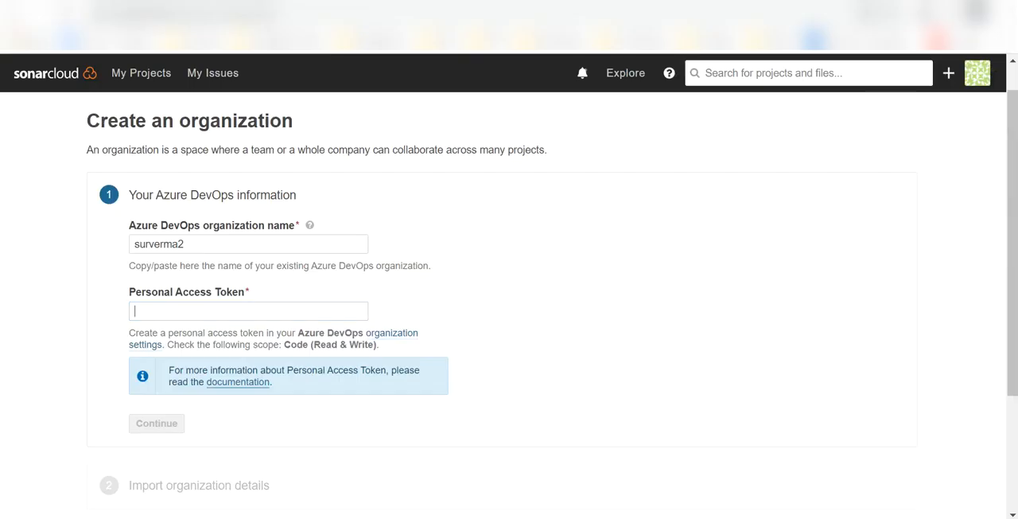
pyautogui.hotkey('ctrl', 'v')
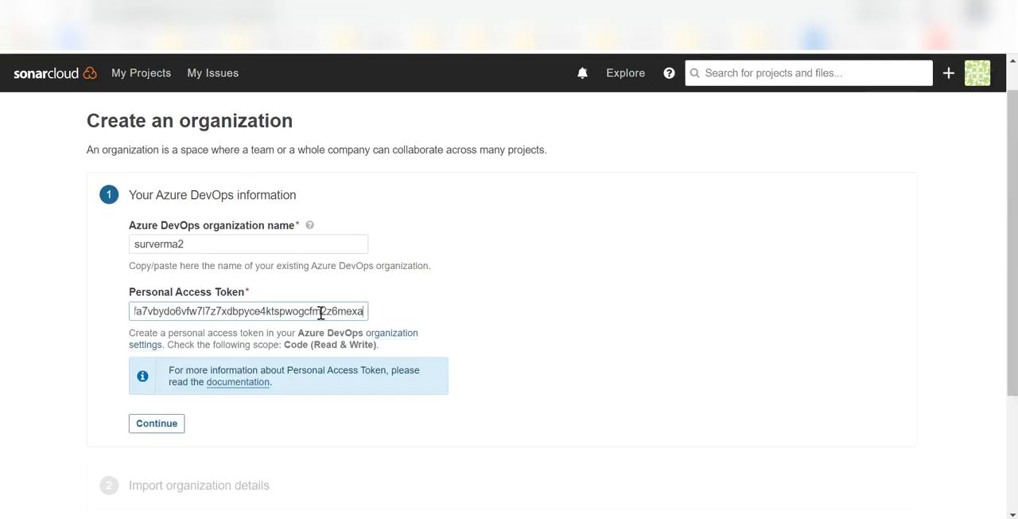
pyautogui.click(175, 423)
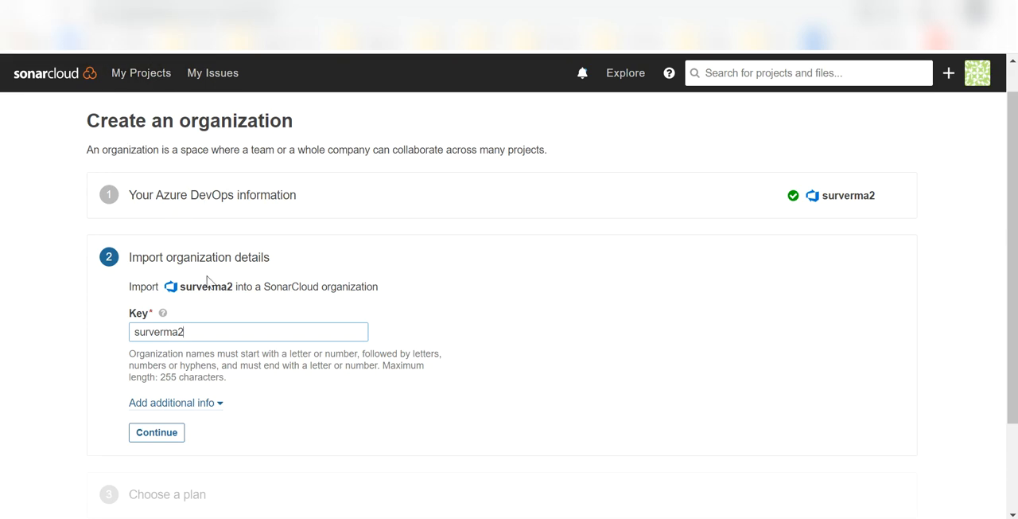
# Accept the suggested organization key and create the SonarCloud organization on the Free plan.
pyautogui.moveTo(140, 262); pyautogui.dragTo(277, 254)
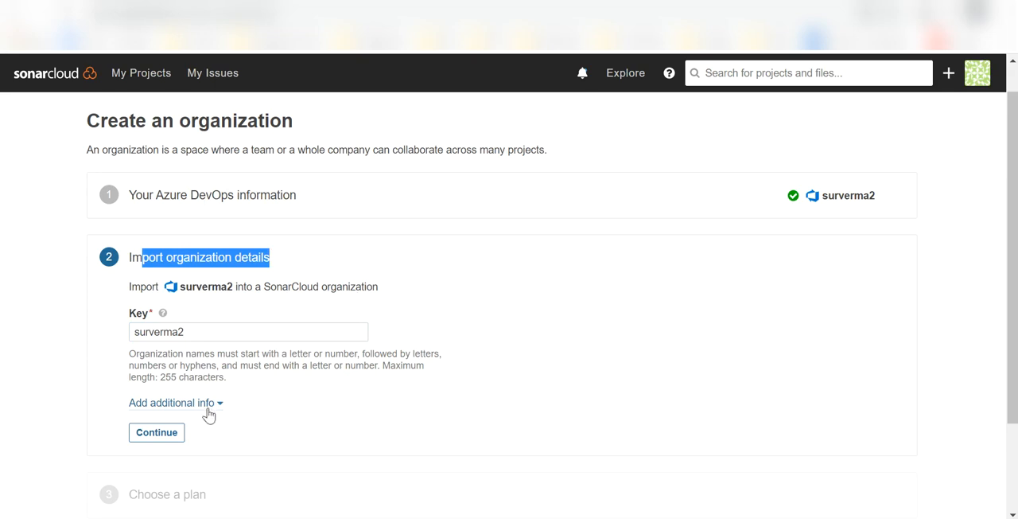
pyautogui.click(152, 434)
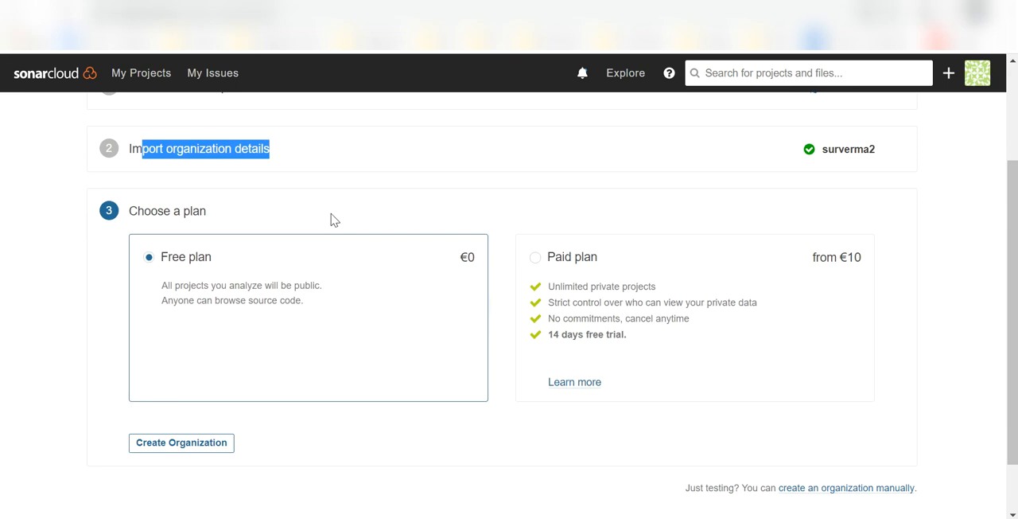
pyautogui.click(322, 149)
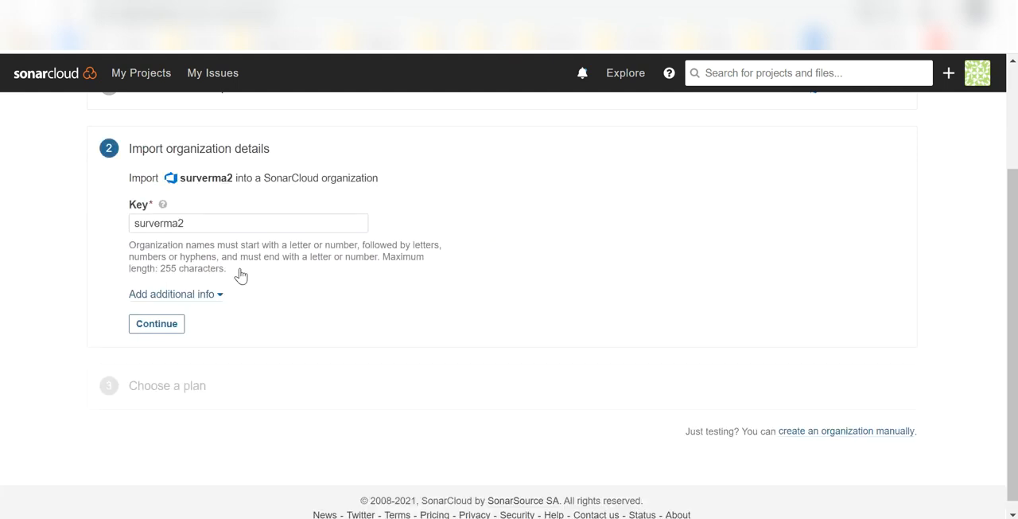
pyautogui.click(157, 323)
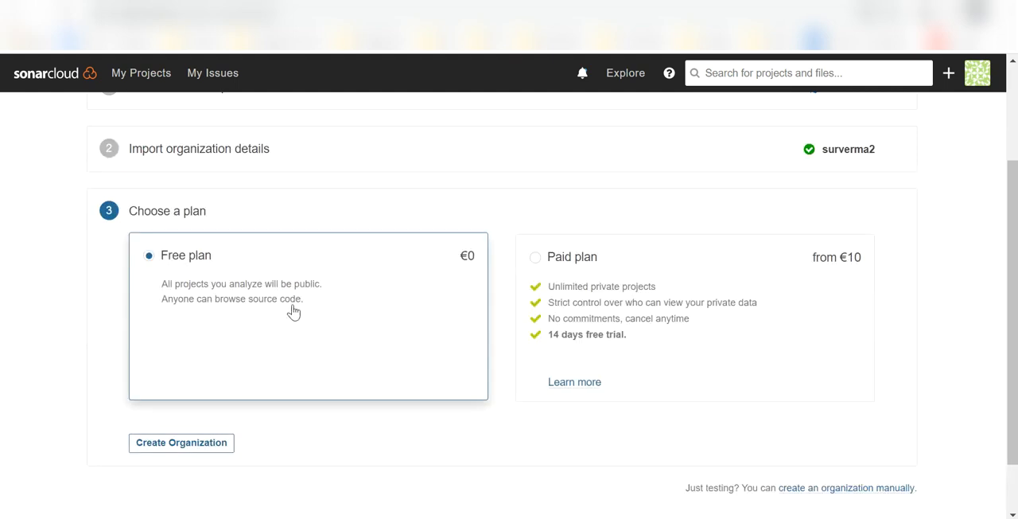
pyautogui.click(182, 444)
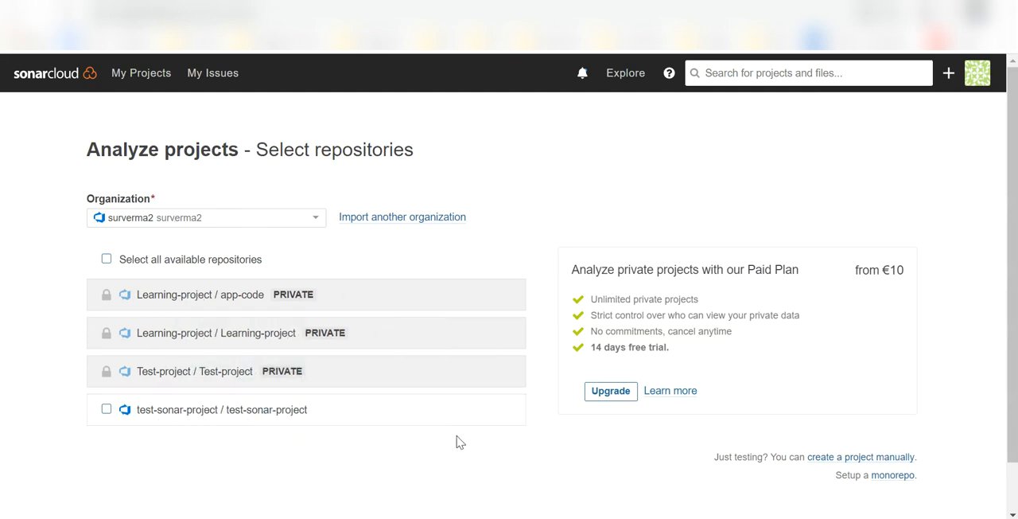
# Set up the test-sonar-project repository for analysis and open the SonarCloud list of own projects.
pyautogui.click(107, 410)
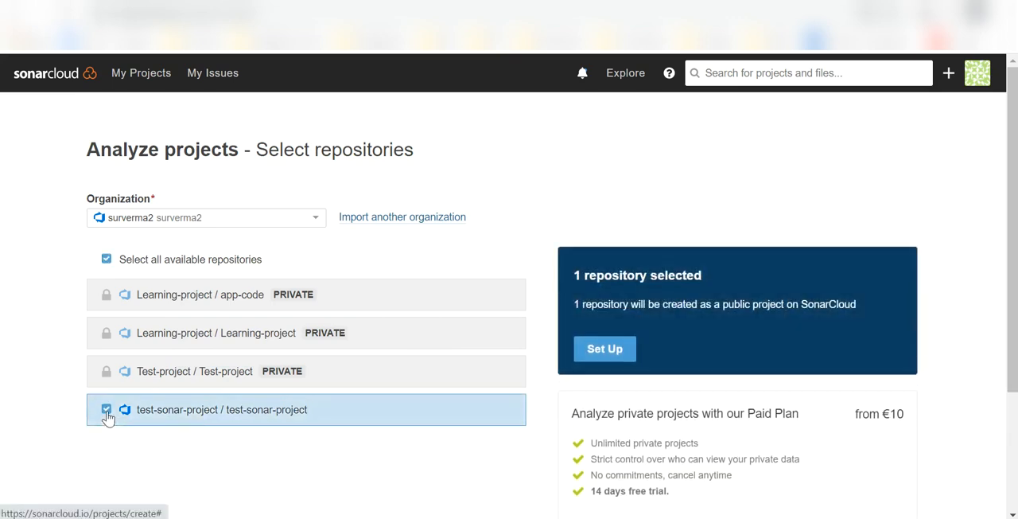
pyautogui.click(602, 350)
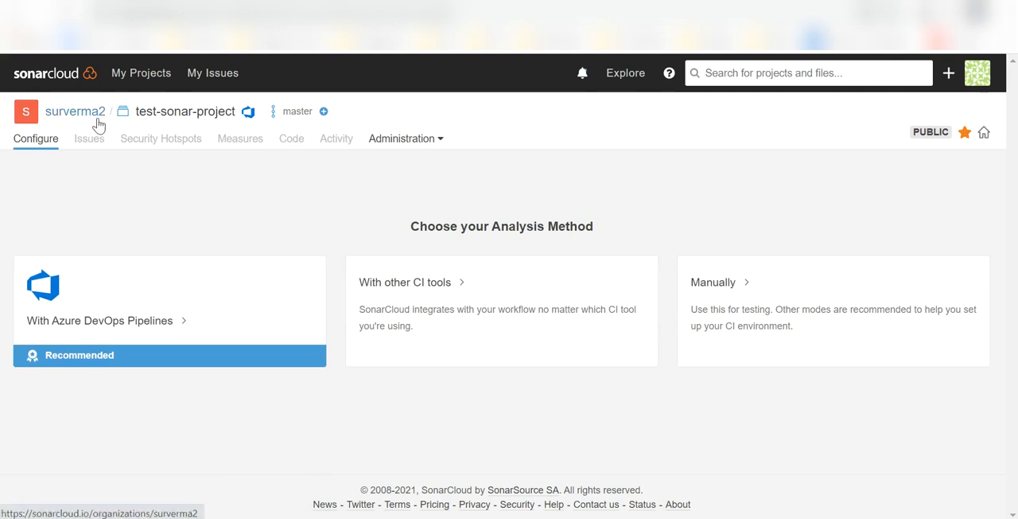
pyautogui.click(57, 81)
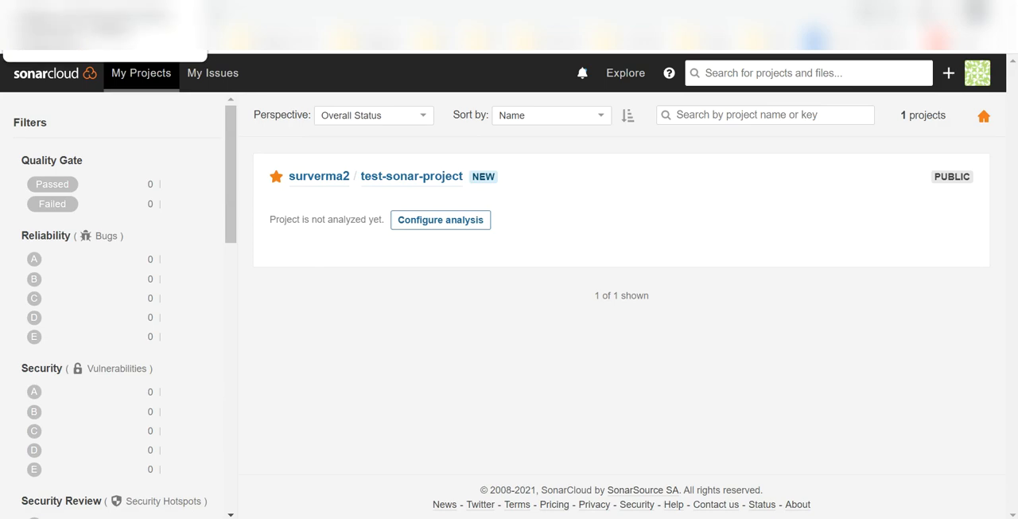
# Switch to Azure DevOps, leave the token settings and open the test-sonar-project project.
pyautogui.click(56, 2)
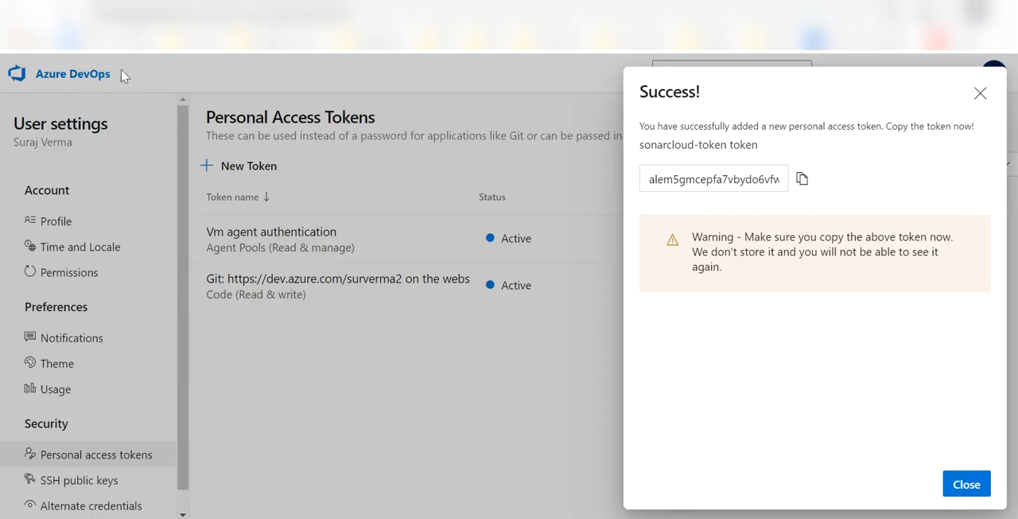
pyautogui.click(76, 82)
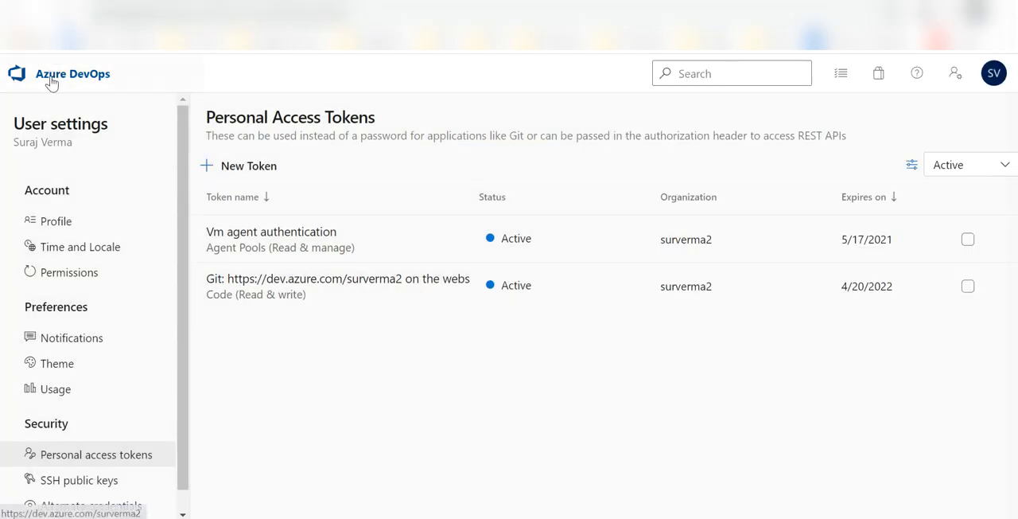
pyautogui.click(54, 83)
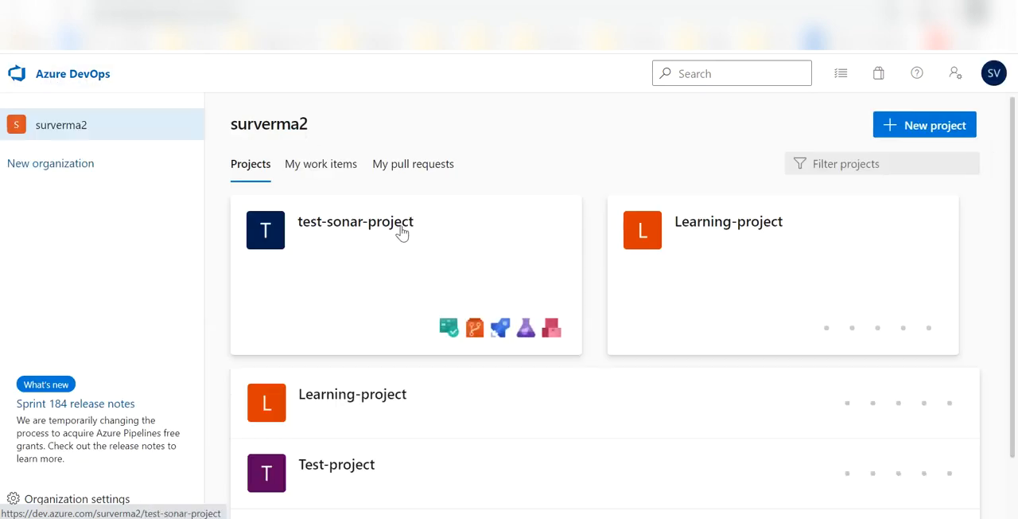
pyautogui.click(392, 231)
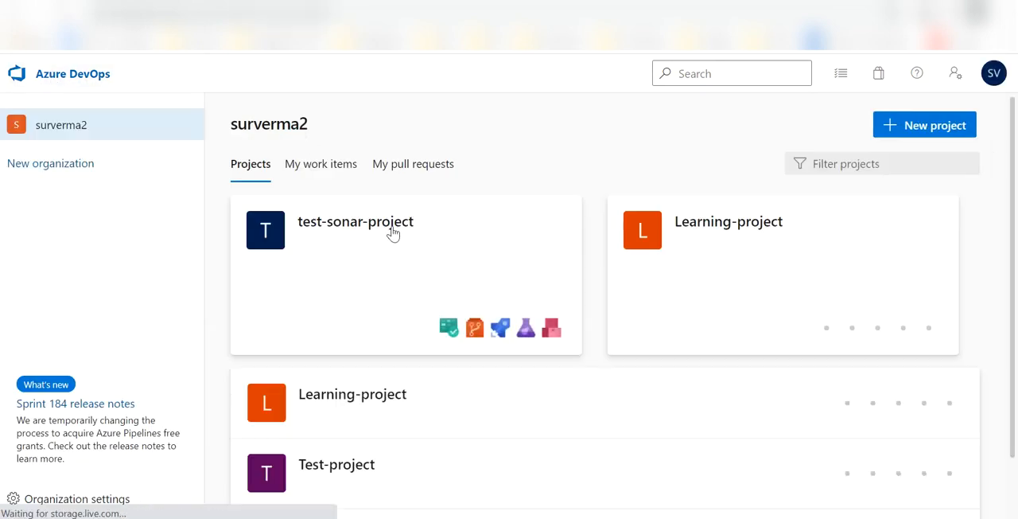
# Open the test-sonar-project pipeline for editing and highlight the master trigger in azure-pipelines.yml.
pyautogui.moveTo(196, 312)
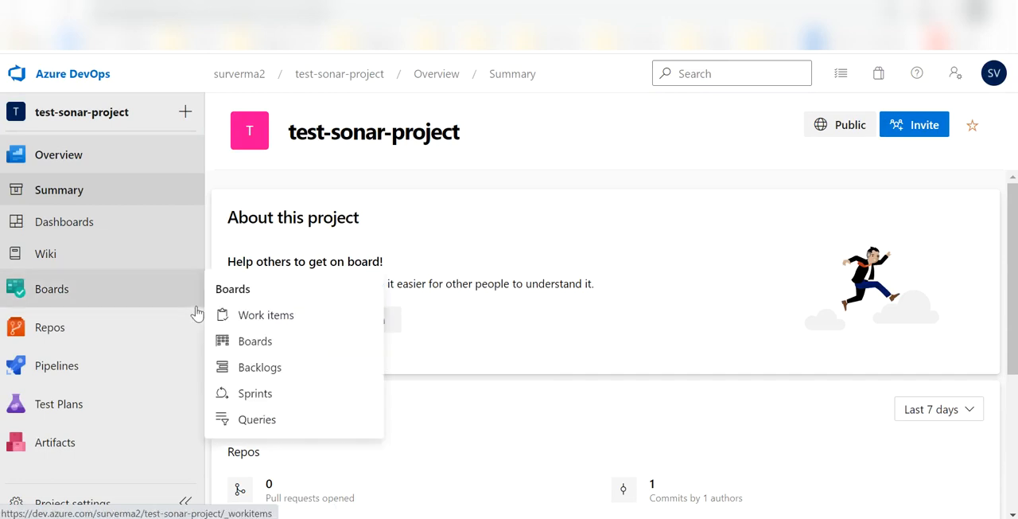
pyautogui.moveTo(82, 377)
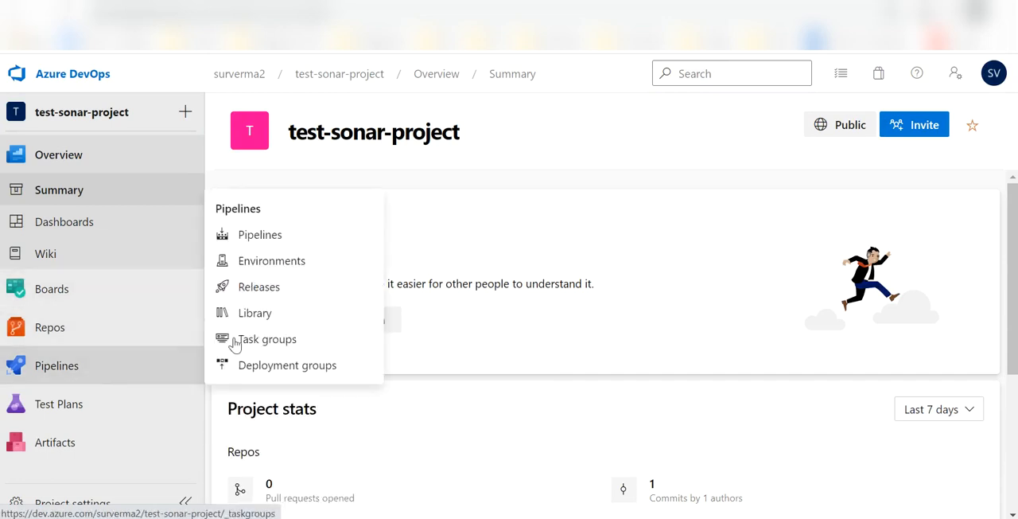
pyautogui.click(283, 239)
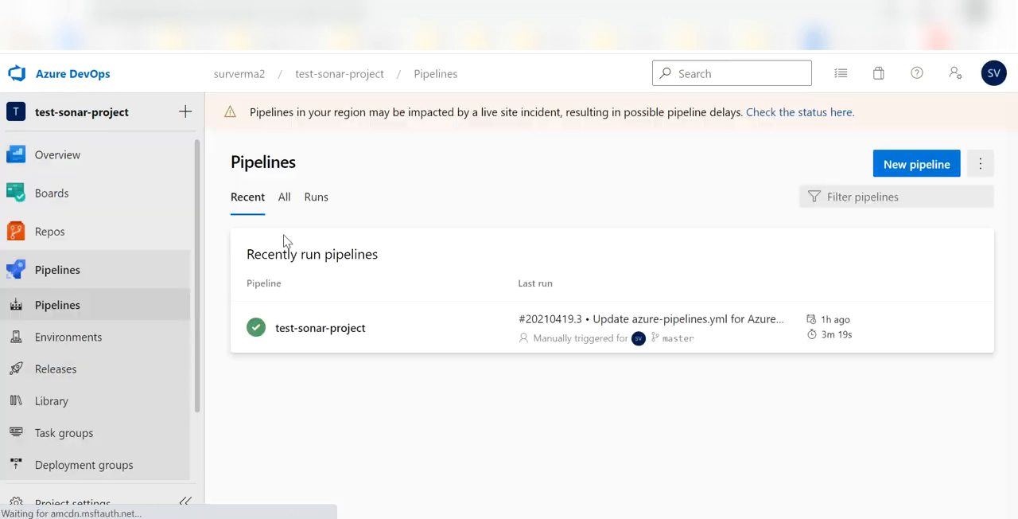
pyautogui.click(368, 338)
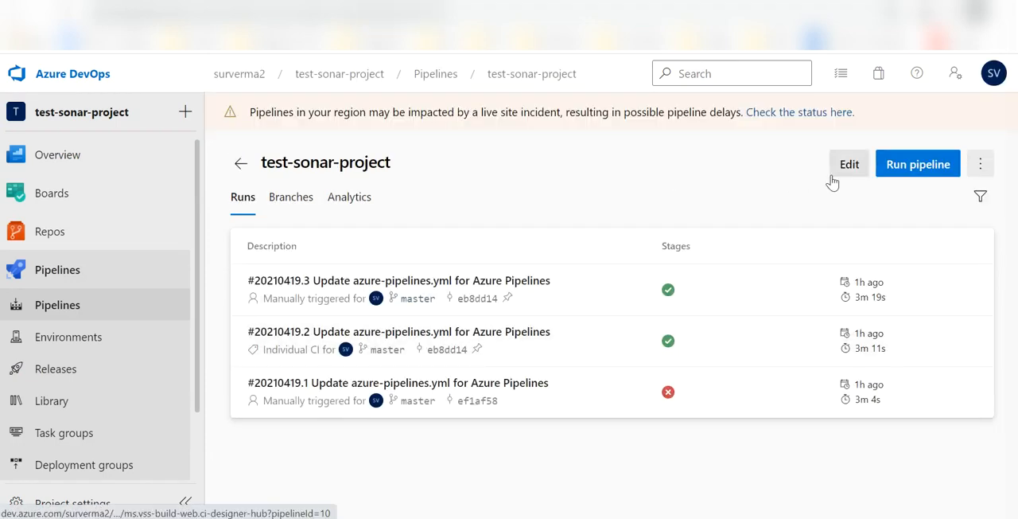
pyautogui.click(831, 183)
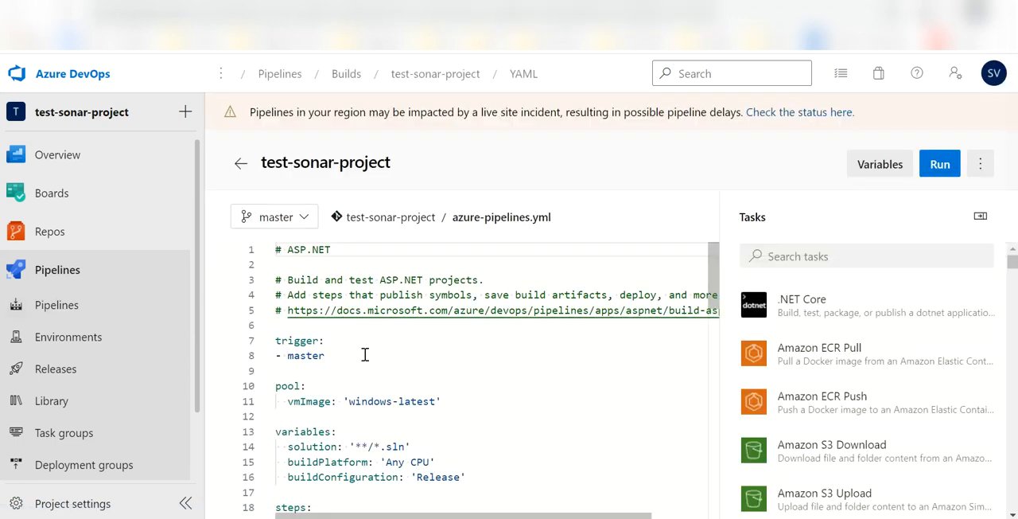
pyautogui.moveTo(355, 356); pyautogui.dragTo(280, 342)
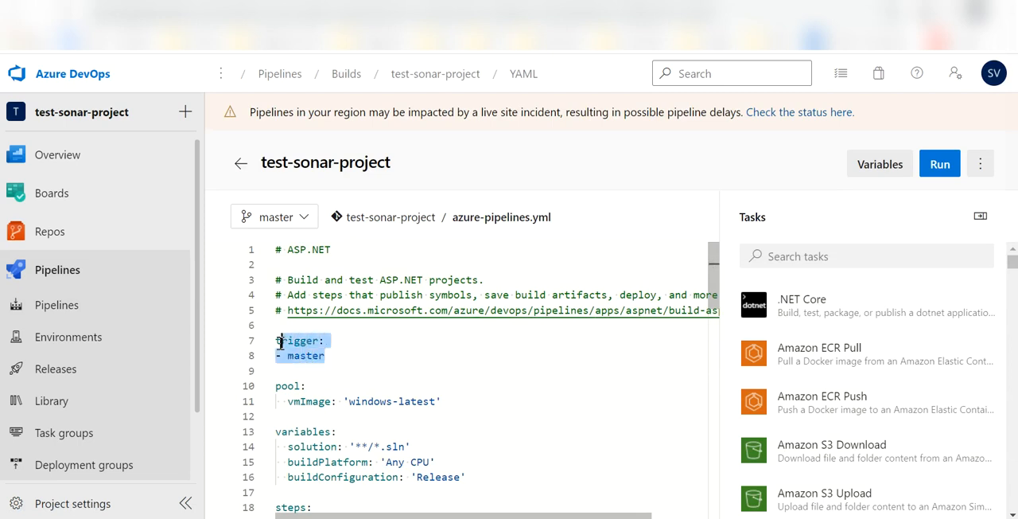
# Examine the master trigger and the windows-latest agent pool in azure-pipelines.yml, highlighting each block.
pyautogui.click(350, 359)
pyautogui.moveTo(325, 356); pyautogui.dragTo(268, 348)
pyautogui.scroll(-1, 408, 368)
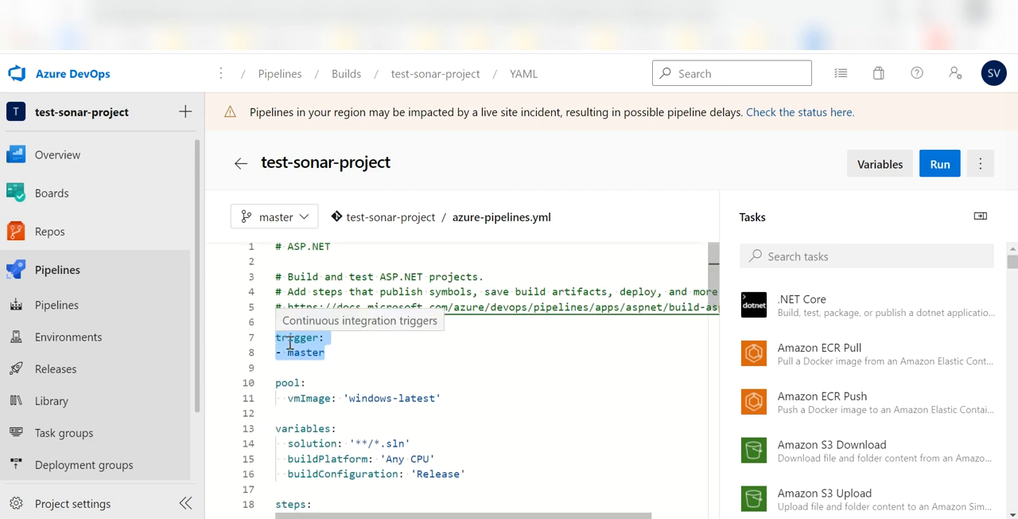
pyautogui.moveTo(34, 236)
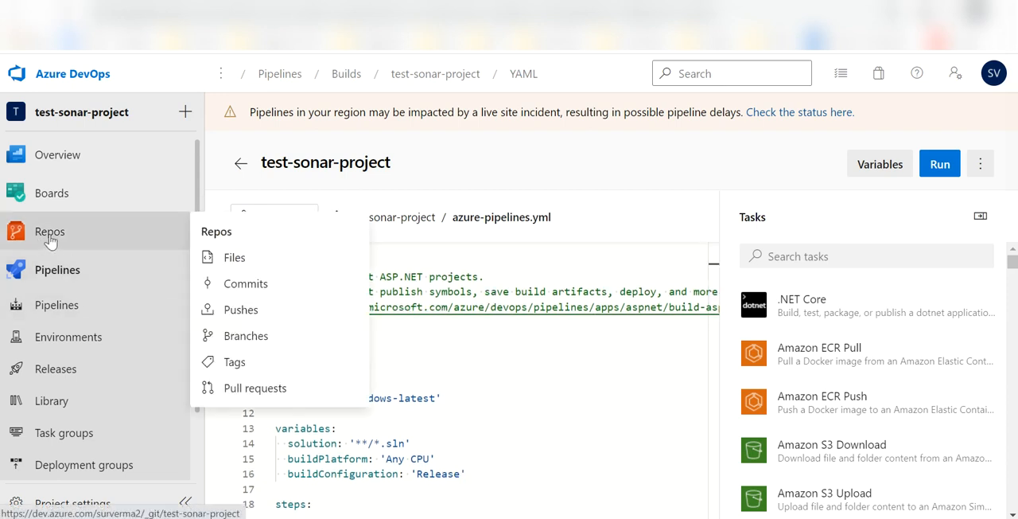
pyautogui.click(504, 409)
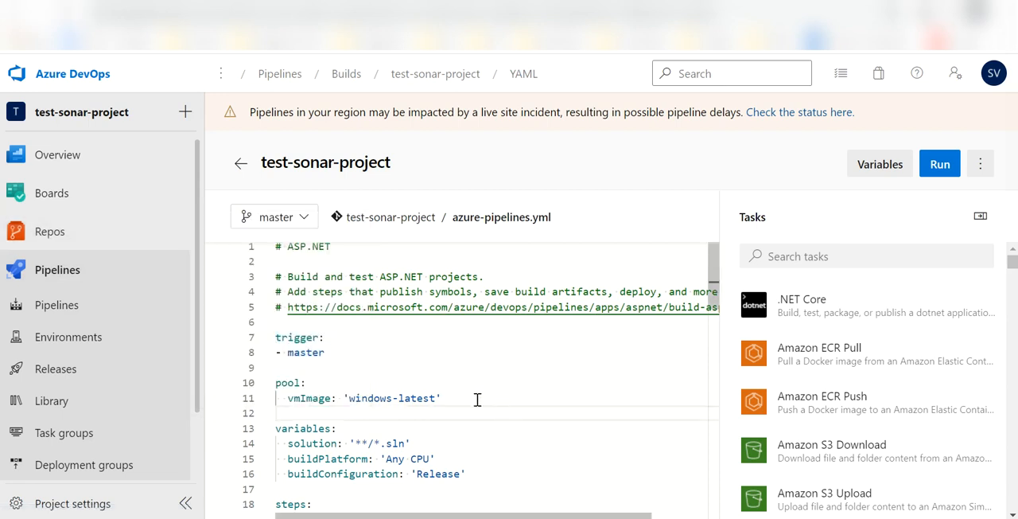
pyautogui.moveTo(445, 397); pyautogui.dragTo(277, 386)
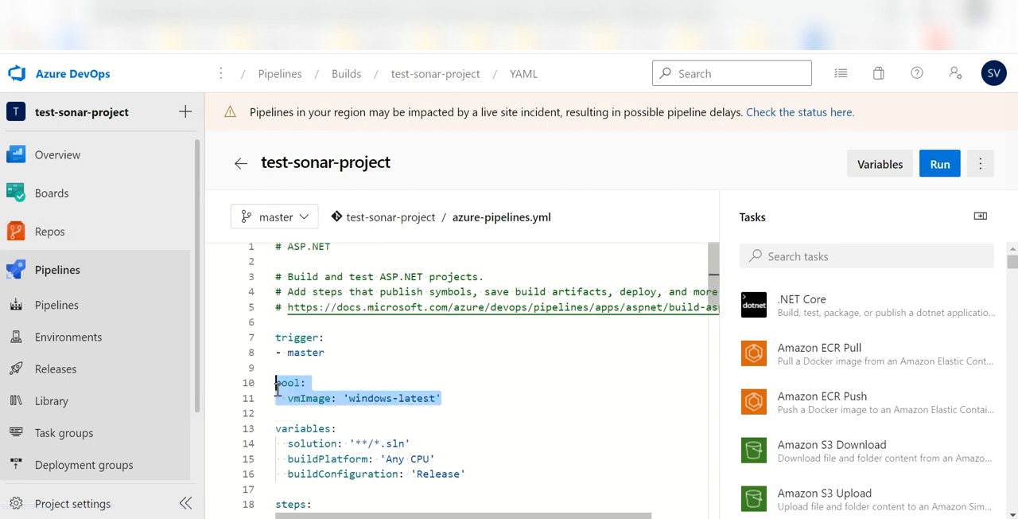
pyautogui.click(455, 392)
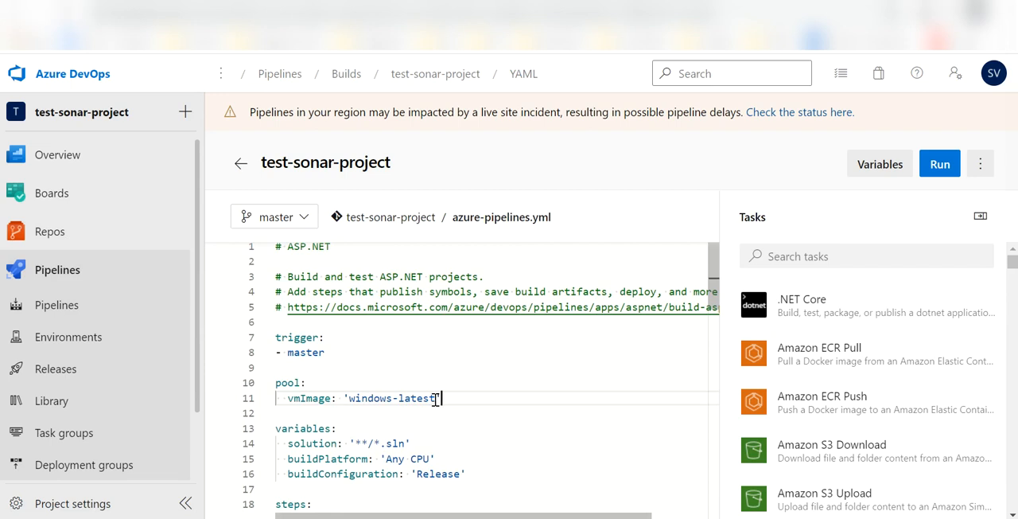
pyautogui.moveTo(436, 398); pyautogui.dragTo(349, 396)
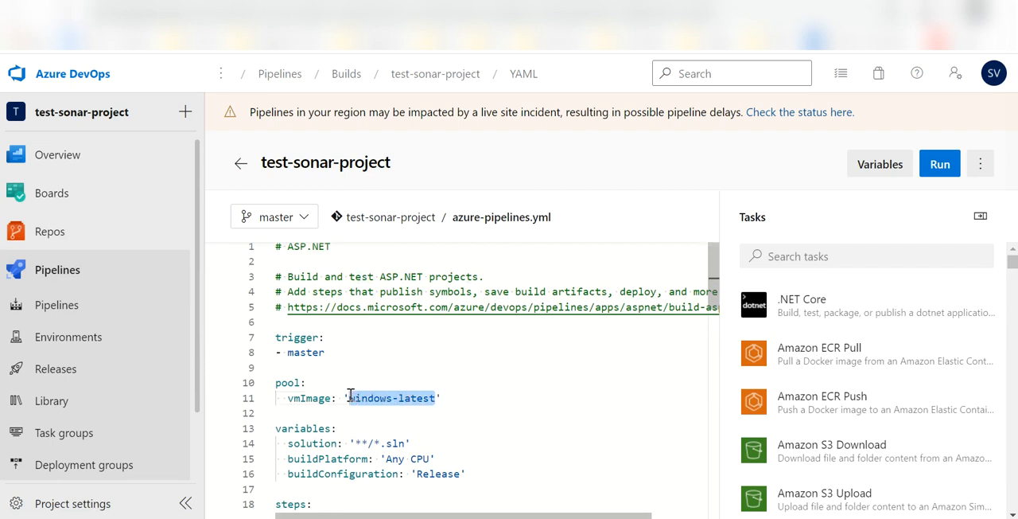
pyautogui.click(477, 394)
pyautogui.scroll(-2, 477, 395)
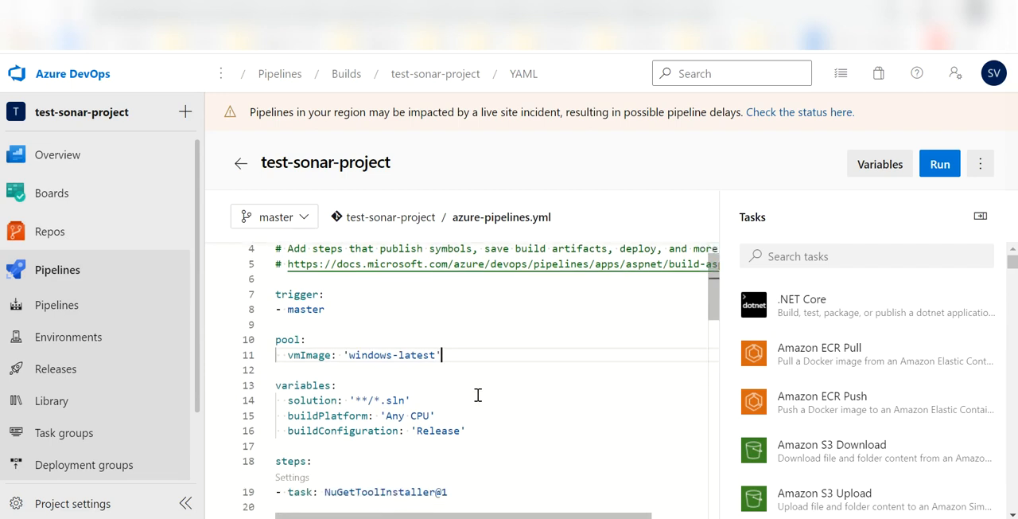
# Examine the variables block and the two NuGet tasks under steps in azure-pipelines.yml.
pyautogui.click(476, 400)
pyautogui.moveTo(476, 400); pyautogui.dragTo(271, 353)
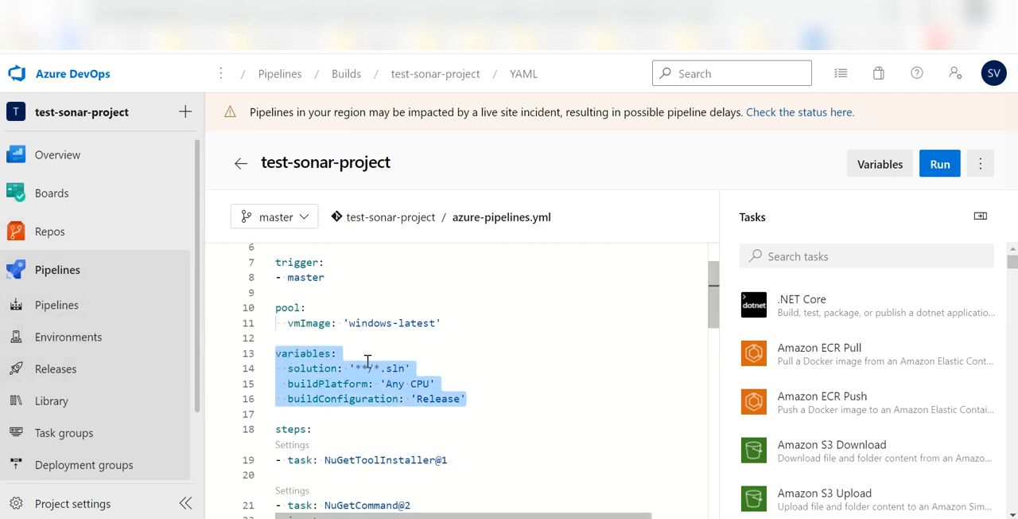
pyautogui.scroll(-3, 368, 360)
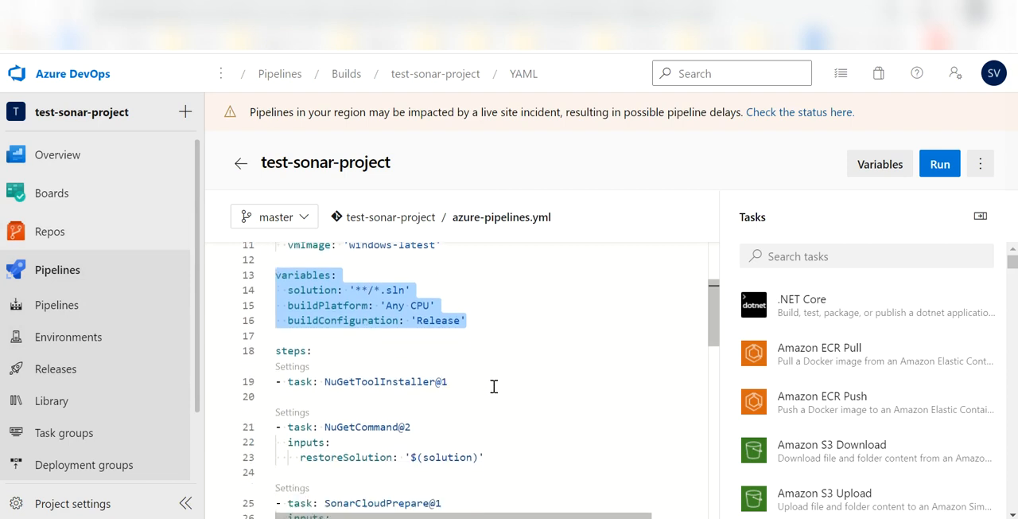
pyautogui.scroll(-2, 482, 411)
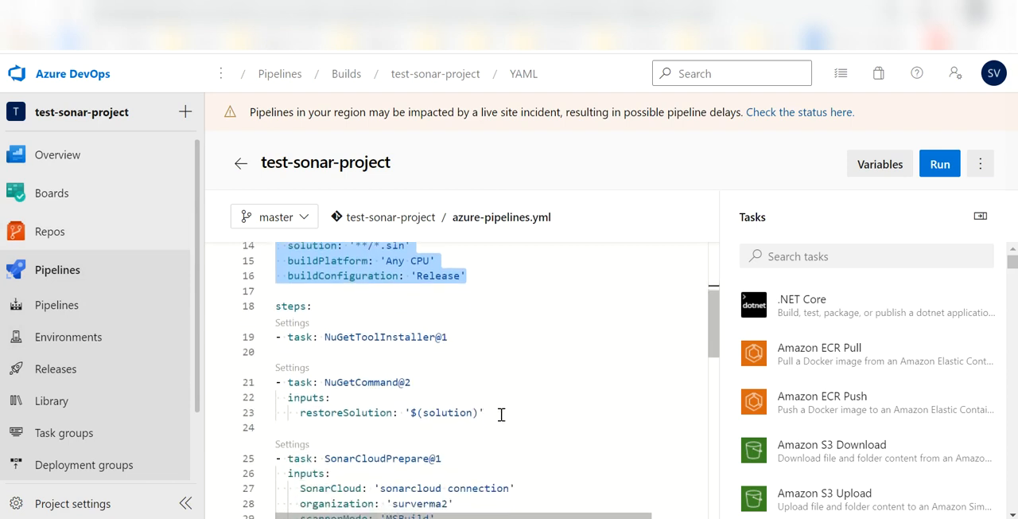
pyautogui.moveTo(501, 413); pyautogui.dragTo(275, 305)
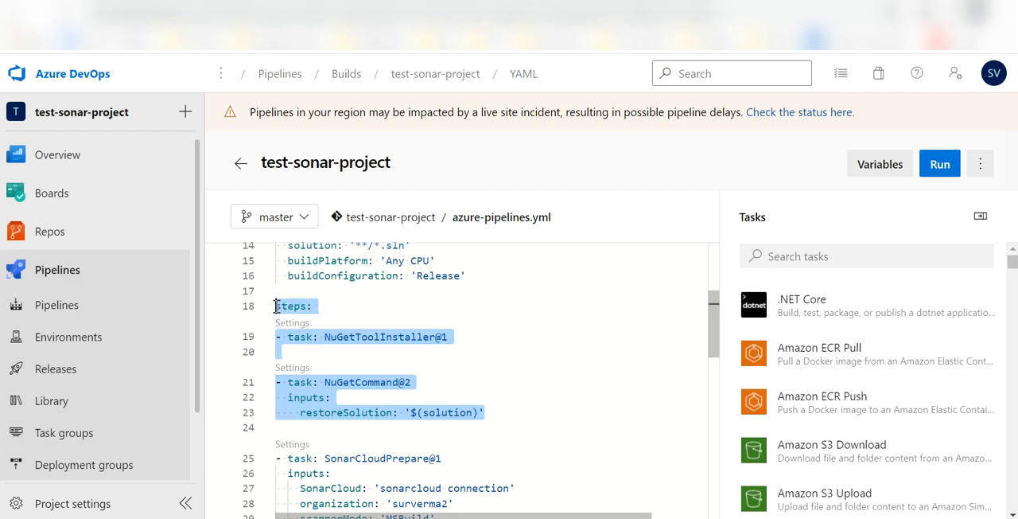
pyautogui.click(498, 336)
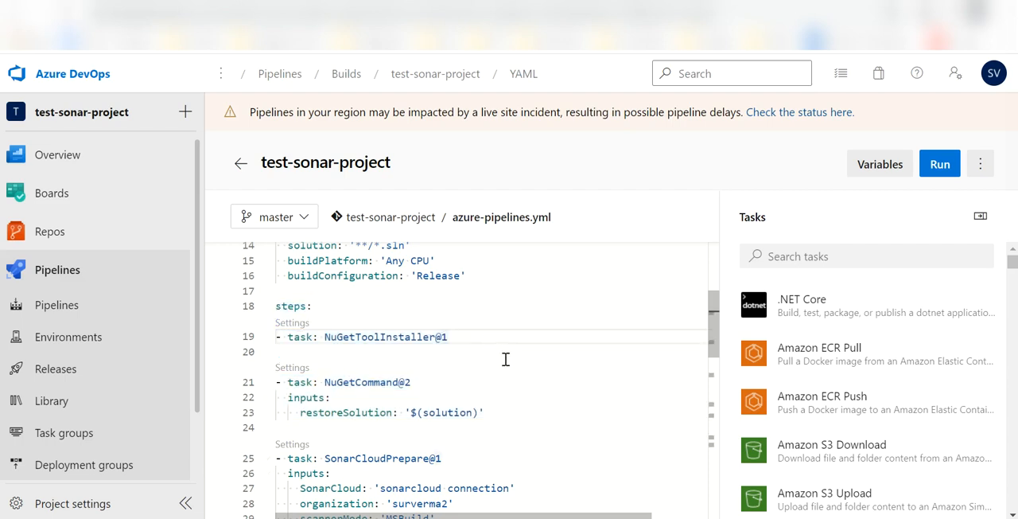
pyautogui.click(528, 414)
# Examine the SonarCloudPrepare@1 task and its position between the NuGet restore and the VSBuild@1 task in azure-pipelines.yml.
pyautogui.scroll(-2, 529, 416)
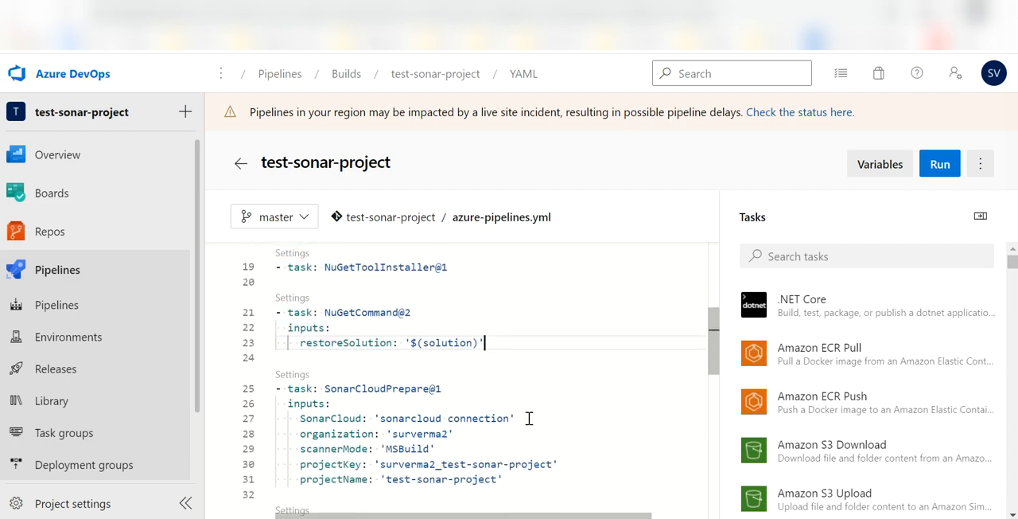
pyautogui.scroll(-2, 529, 418)
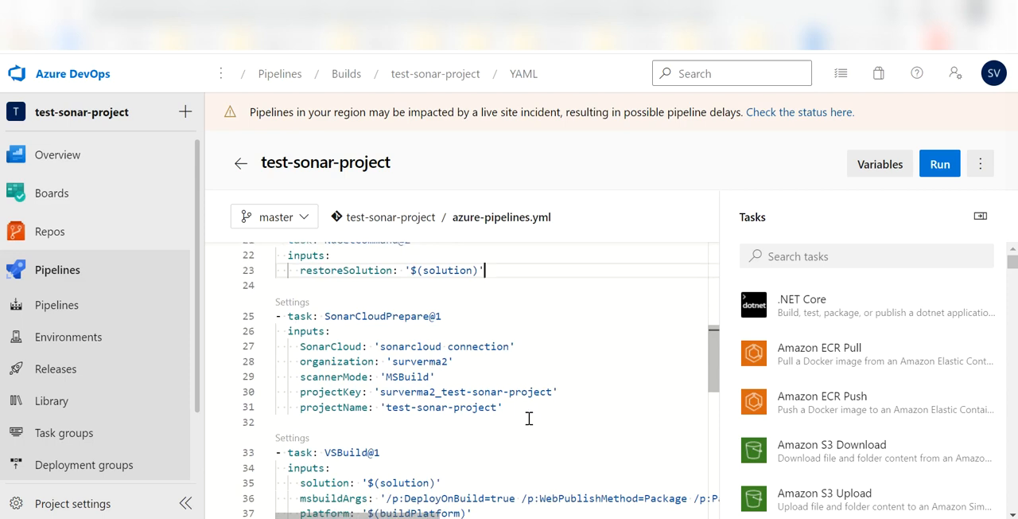
pyautogui.scroll(-1, 529, 418)
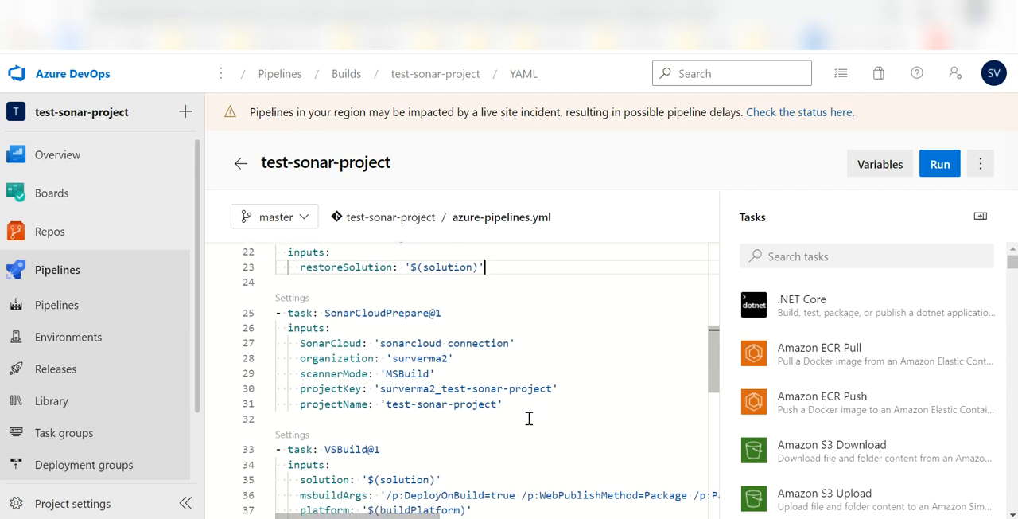
pyautogui.scroll(4, 528, 418)
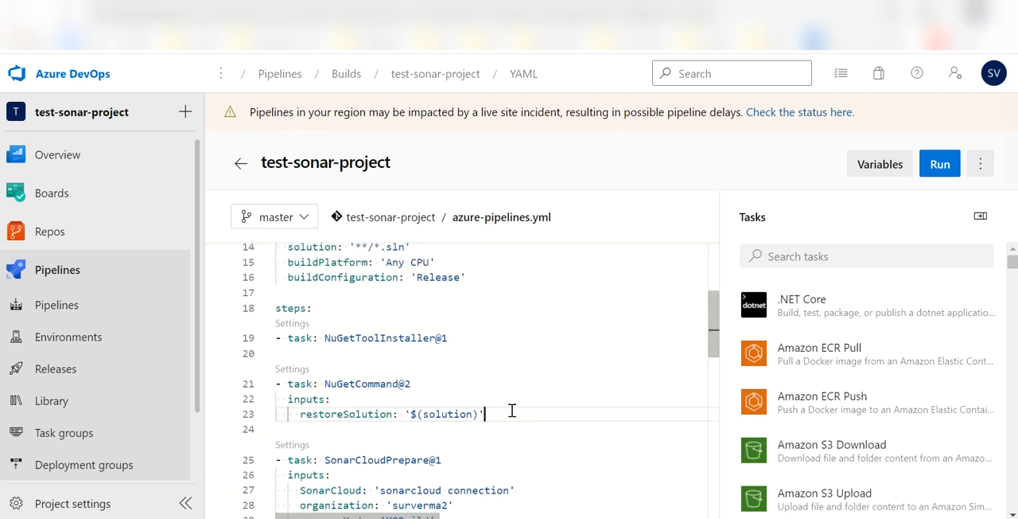
pyautogui.scroll(-2, 511, 410)
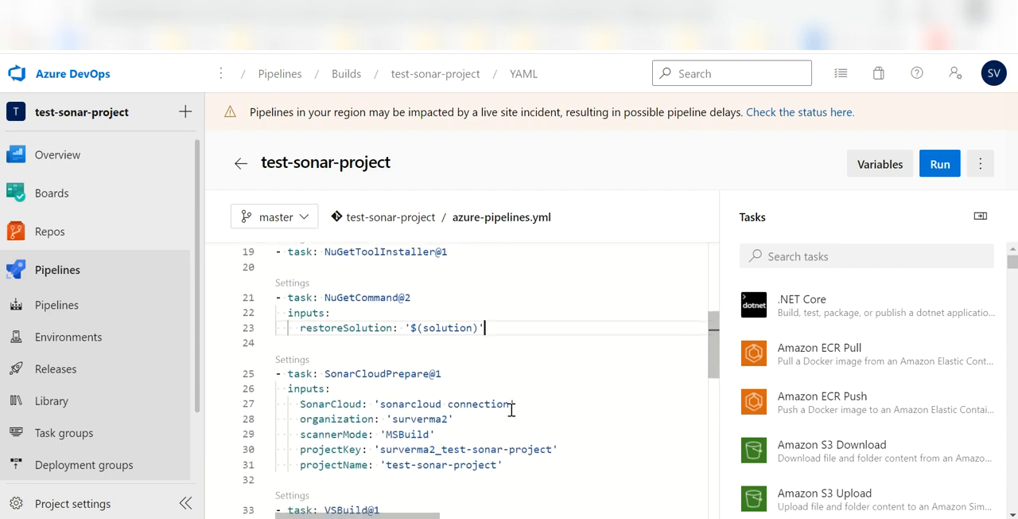
pyautogui.scroll(-1, 512, 410)
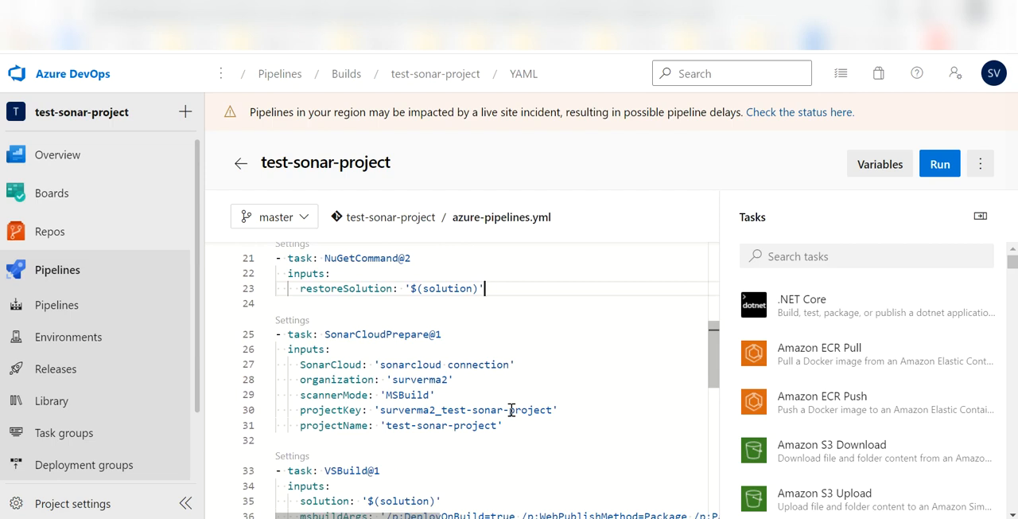
pyautogui.scroll(-2, 511, 410)
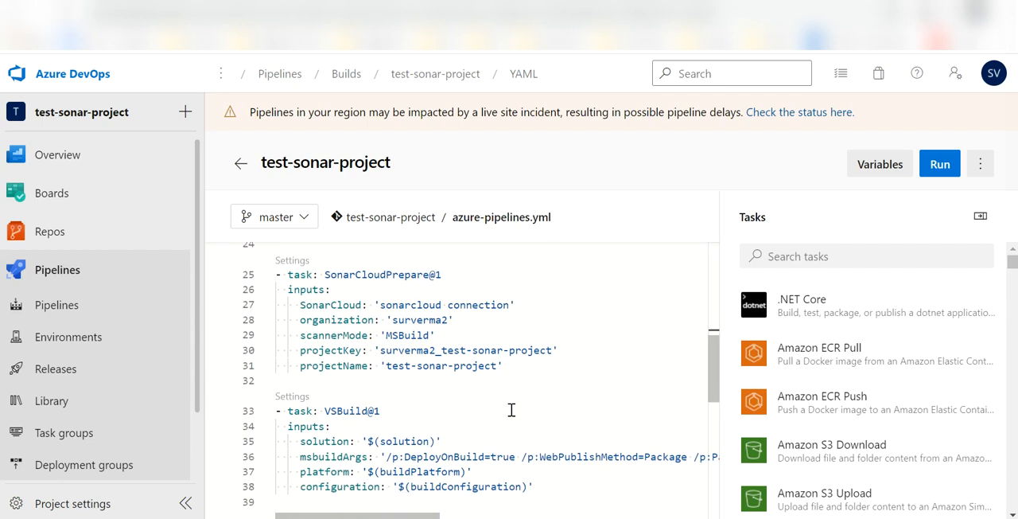
pyautogui.scroll(1, 511, 410)
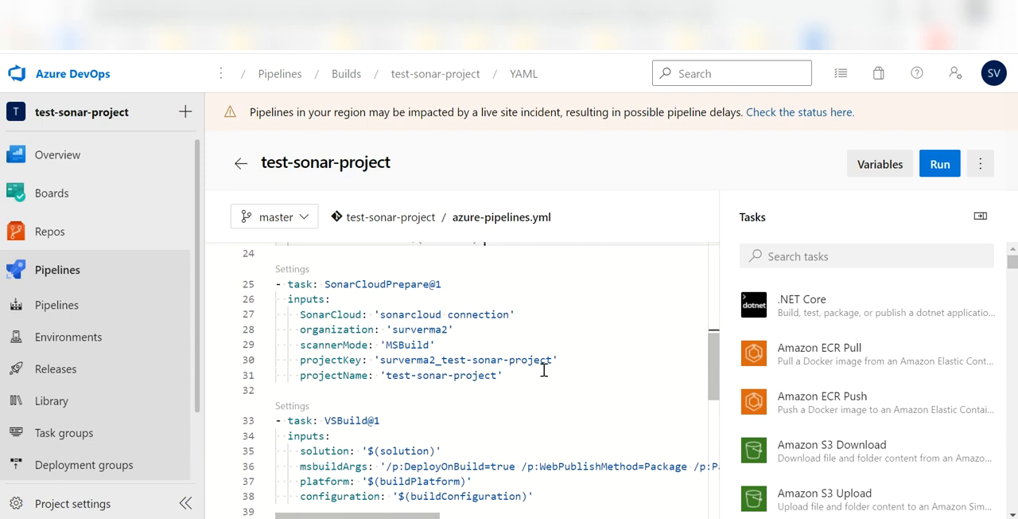
pyautogui.moveTo(533, 380); pyautogui.dragTo(271, 279)
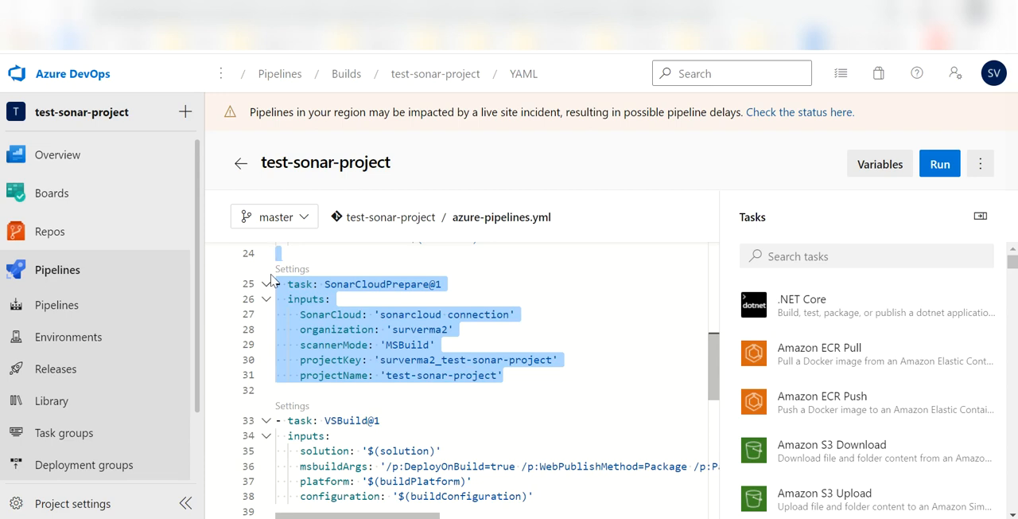
pyautogui.click(595, 295)
# Search the pipeline tasks for sonarcloud and open the Prepare Analysis Configuration task.
pyautogui.click(832, 257)
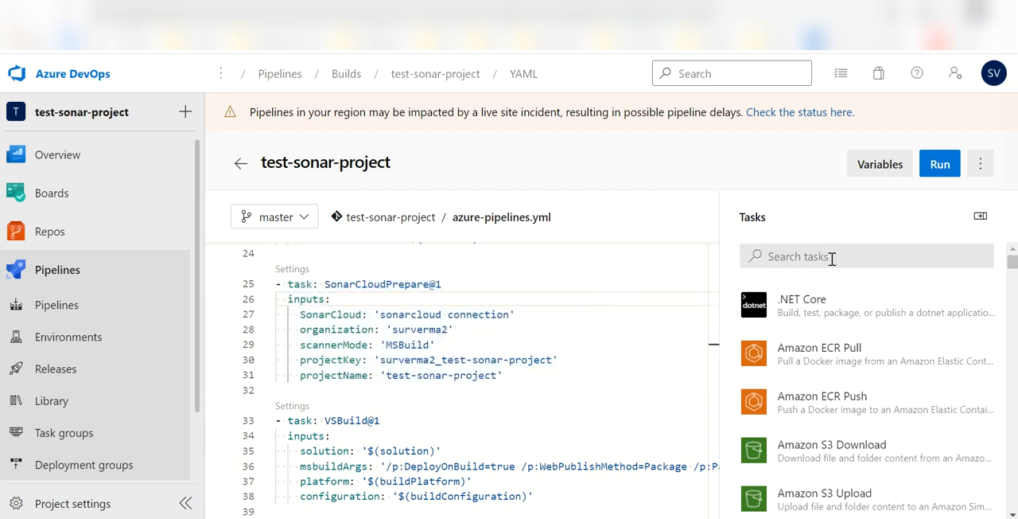
pyautogui.write('sonarcloud')
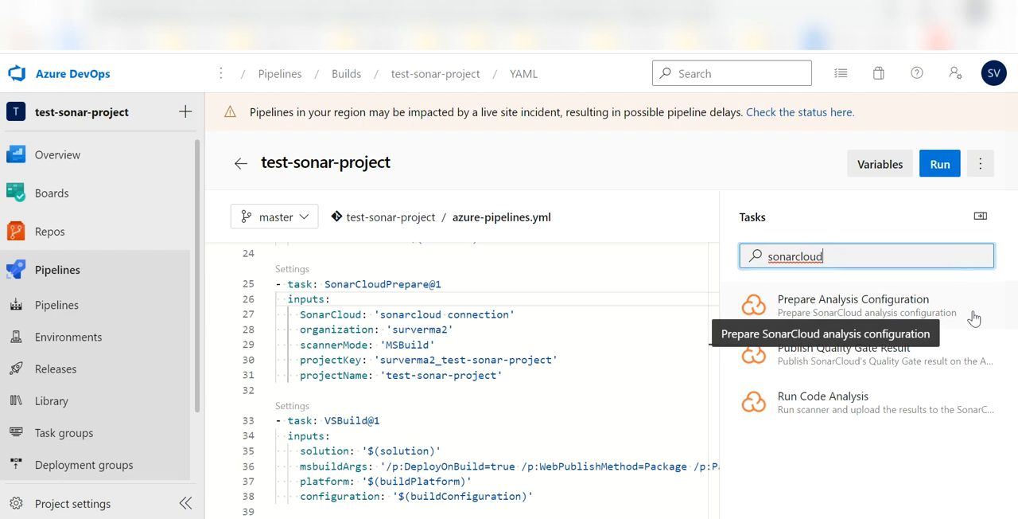
pyautogui.click(907, 312)
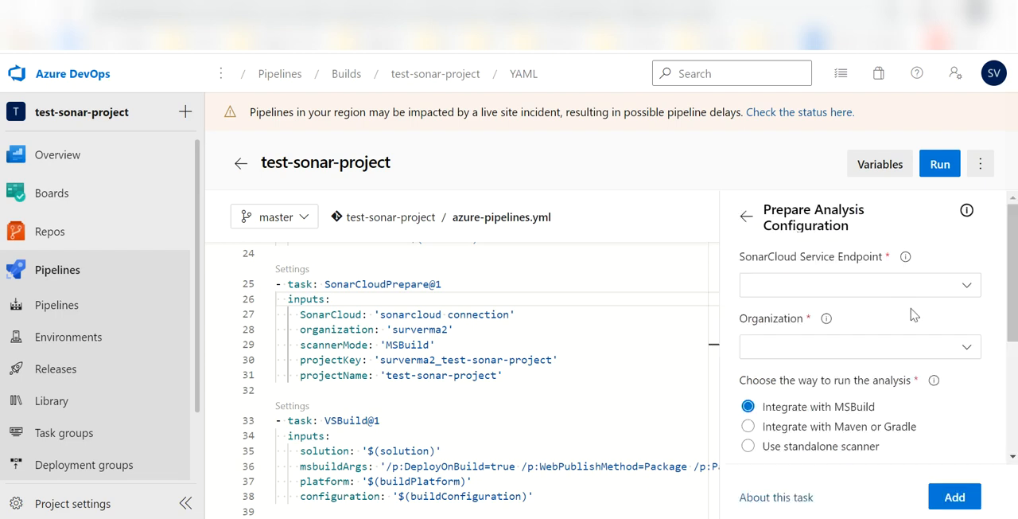
# Set the SonarCloud Service Endpoint to sonarcloud connection, select the available organization and go to the empty Project Key field.
pyautogui.click(876, 288)
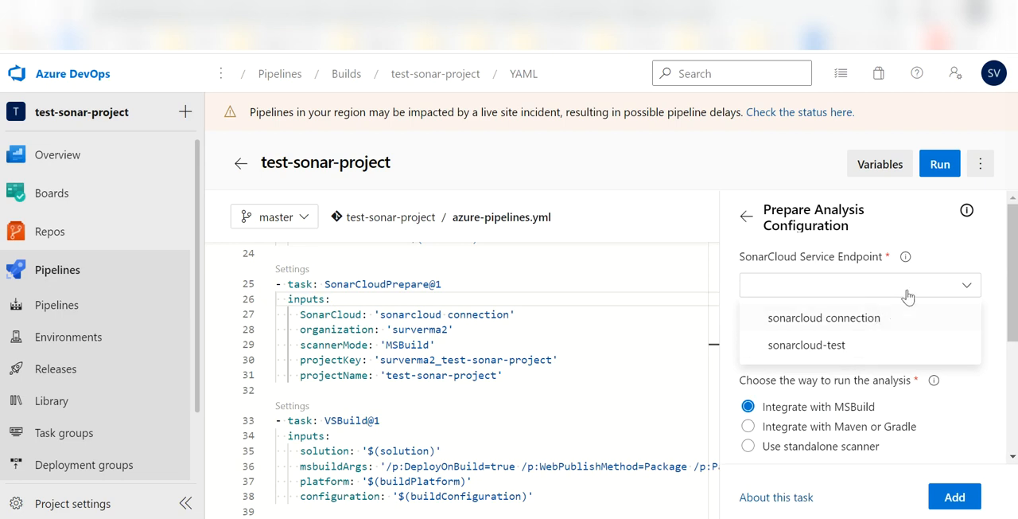
pyautogui.click(878, 319)
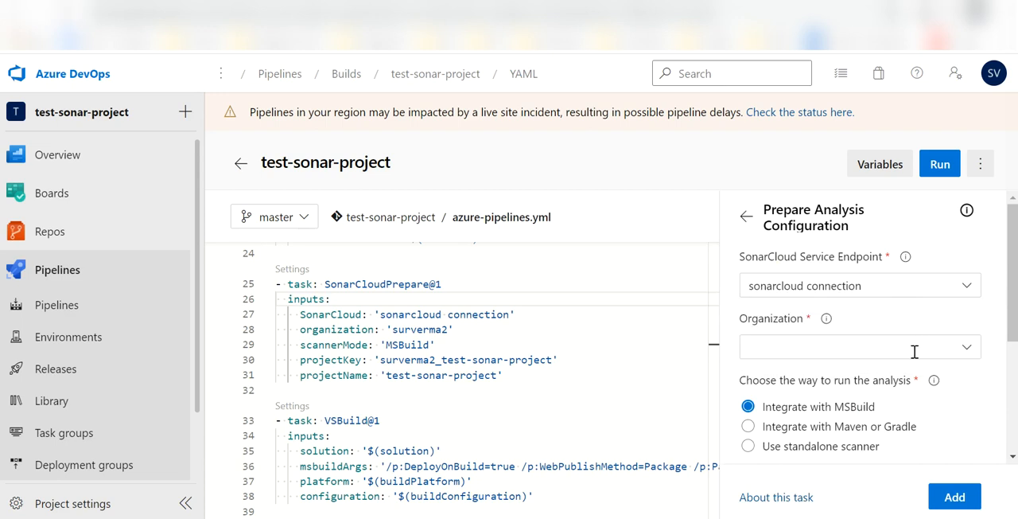
pyautogui.click(947, 355)
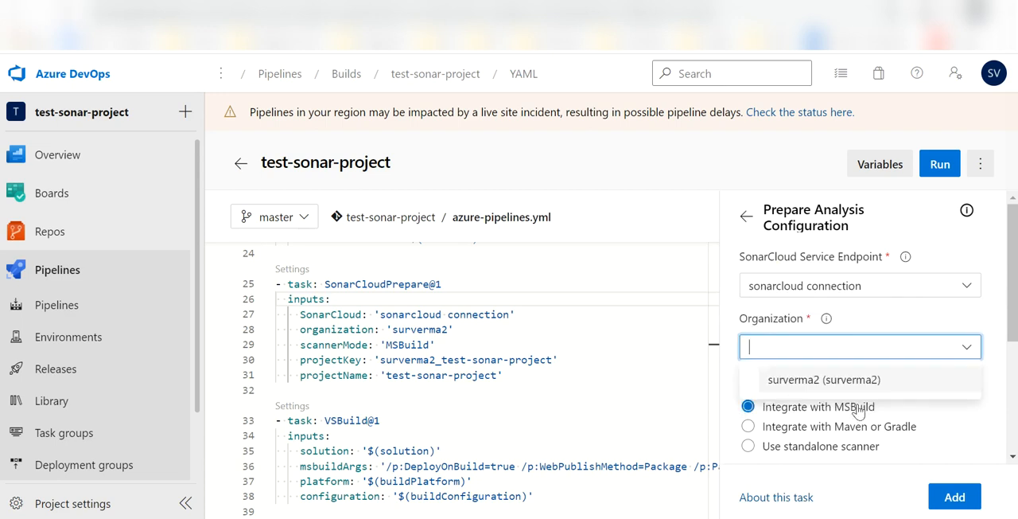
pyautogui.click(819, 388)
pyautogui.scroll(-2, 899, 409)
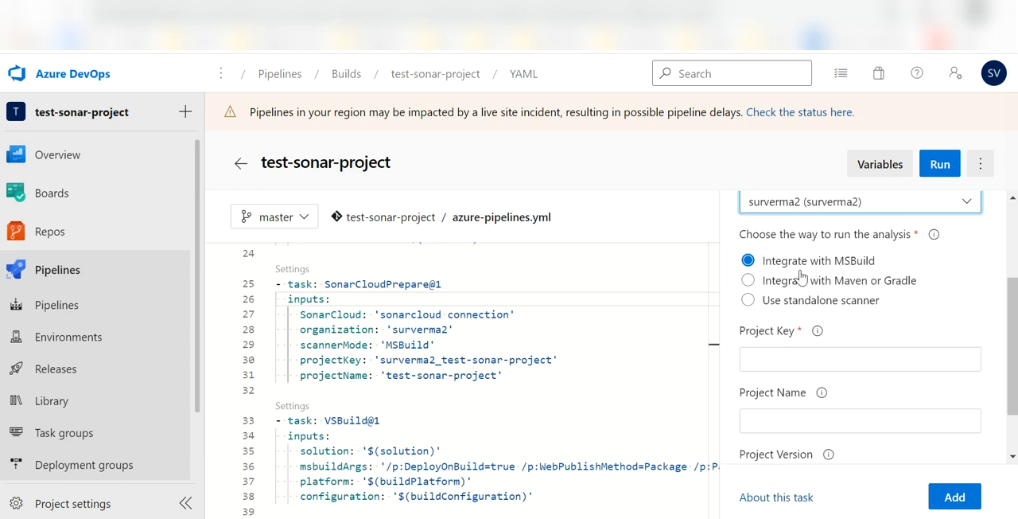
pyautogui.click(835, 367)
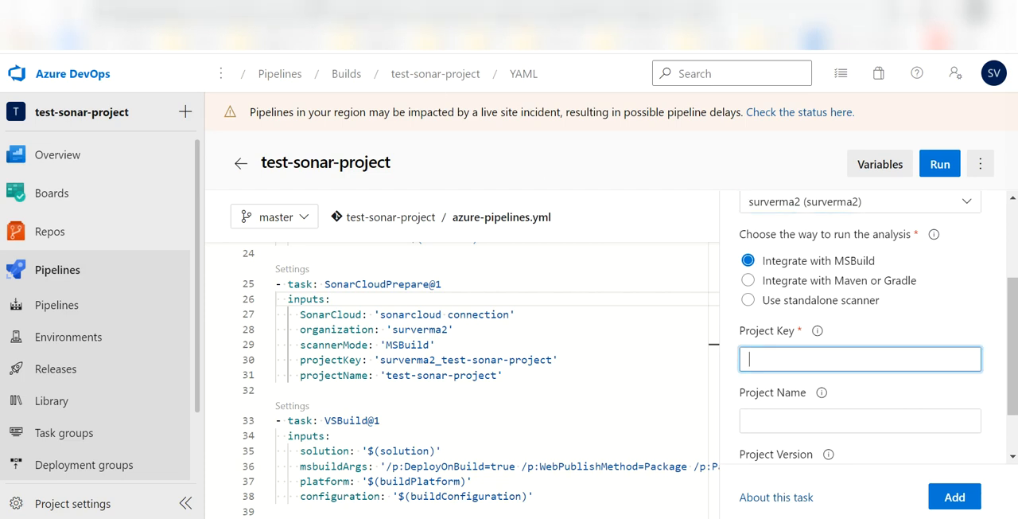
# Switch to SonarCloud, configure test-sonar-project for analysis with Azure DevOps Pipelines and continue past the extension installation.
pyautogui.click(318, 4)
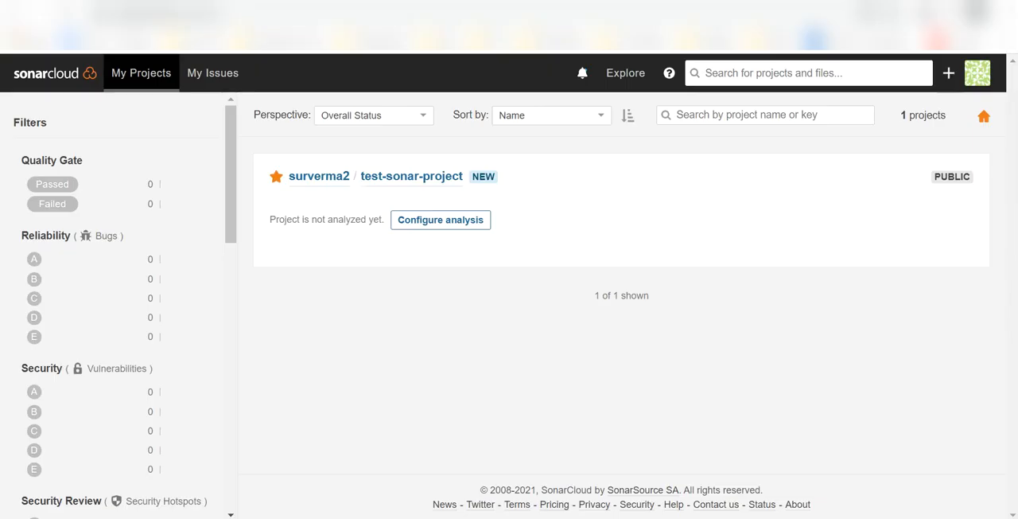
pyautogui.click(401, 220)
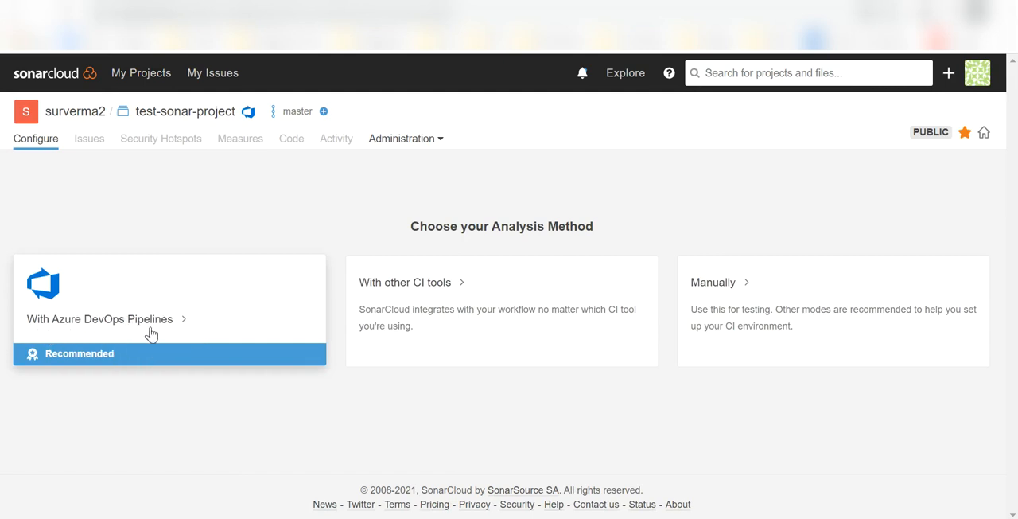
pyautogui.click(151, 334)
pyautogui.scroll(-3, 473, 353)
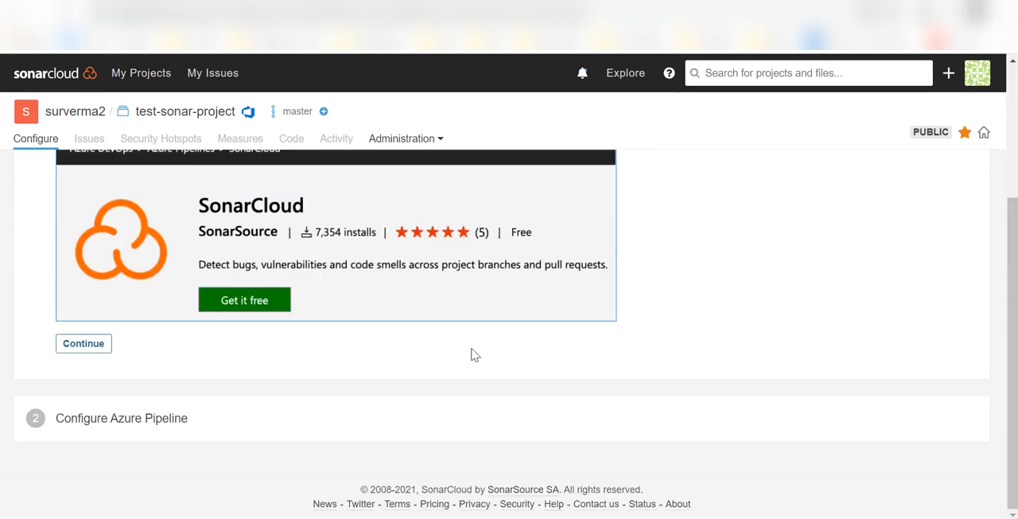
pyautogui.click(84, 343)
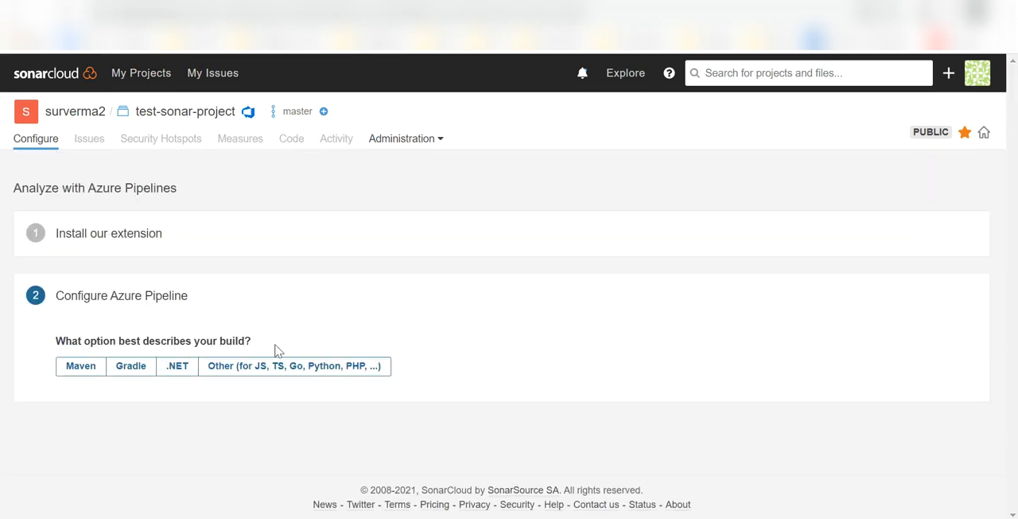
# Choose .NET as the build option and select the project key text in the Prepare Analysis Configuration instructions.
pyautogui.click(188, 369)
pyautogui.scroll(-1, 529, 327)
pyautogui.scroll(-5, 528, 327)
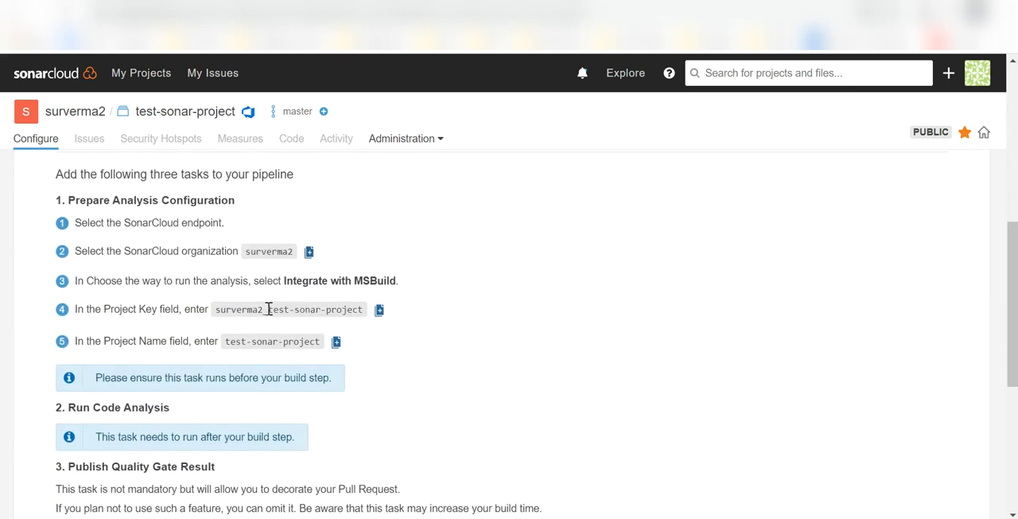
pyautogui.moveTo(218, 310); pyautogui.dragTo(360, 308)
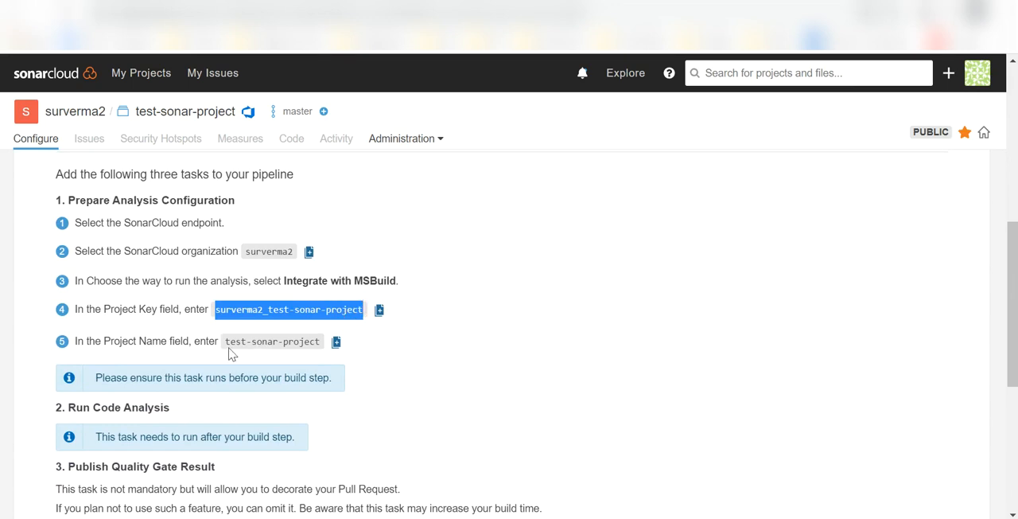
# Select the project name in the SonarCloud instructions, switch to Azure DevOps and leave the Prepare Analysis Configuration form without adding it.
pyautogui.moveTo(225, 341); pyautogui.dragTo(305, 341)
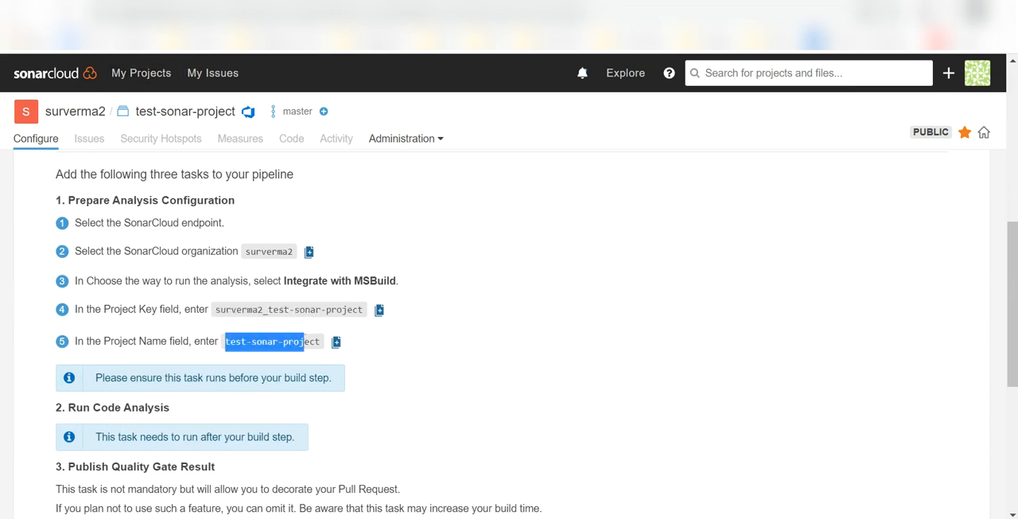
pyautogui.click(477, 4)
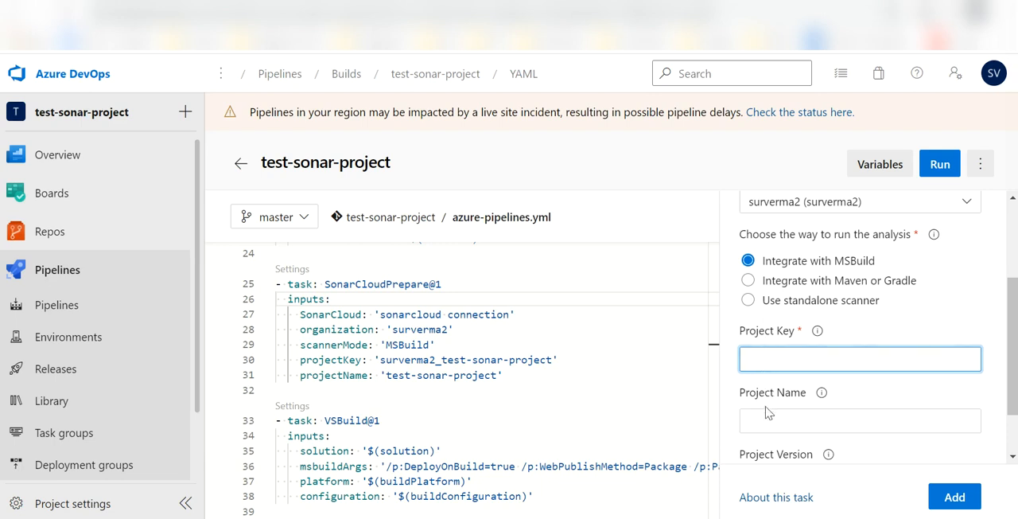
pyautogui.scroll(-1, 768, 411)
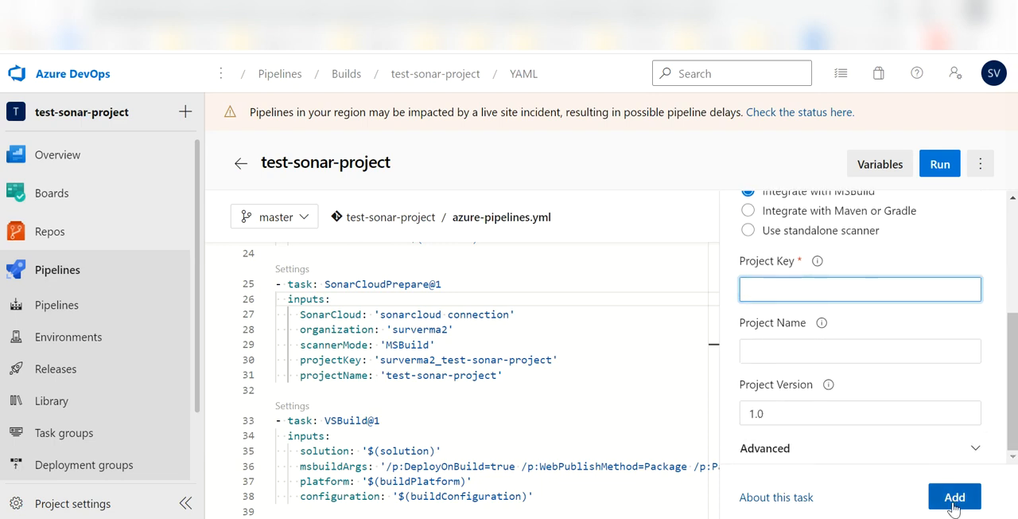
pyautogui.scroll(3, 897, 349)
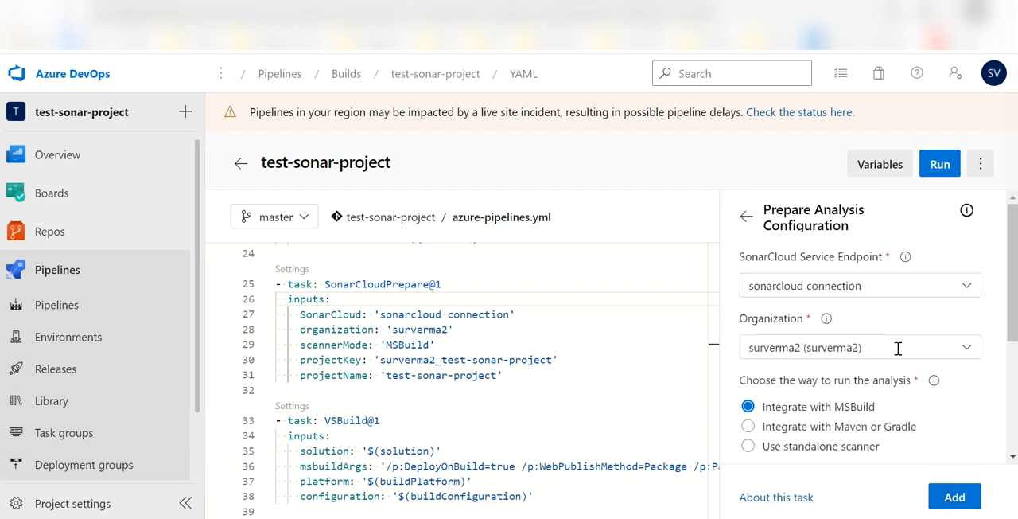
pyautogui.click(746, 217)
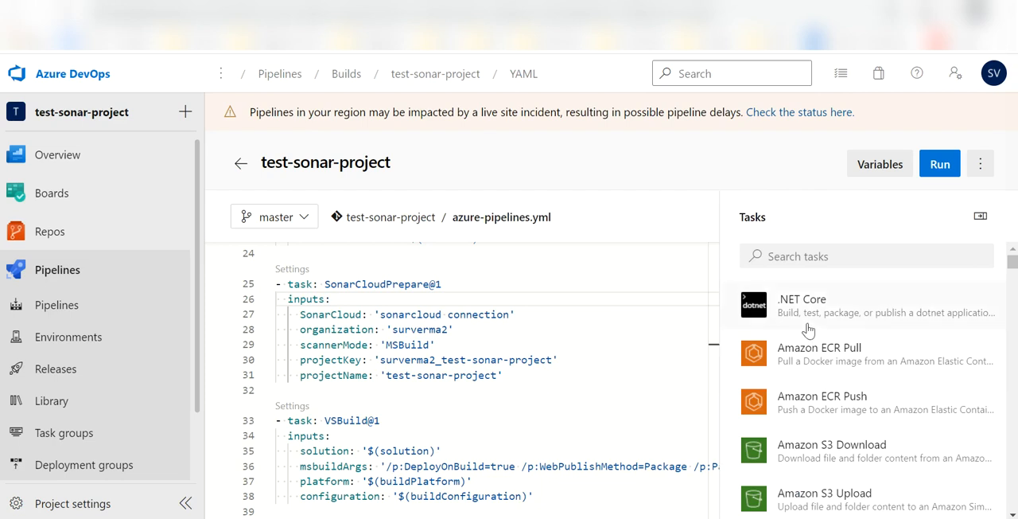
# Examine the SonarCloudPrepare@1 inputs and the VSBuild@1 task that follows them in azure-pipelines.yml.
pyautogui.moveTo(507, 385); pyautogui.dragTo(267, 287)
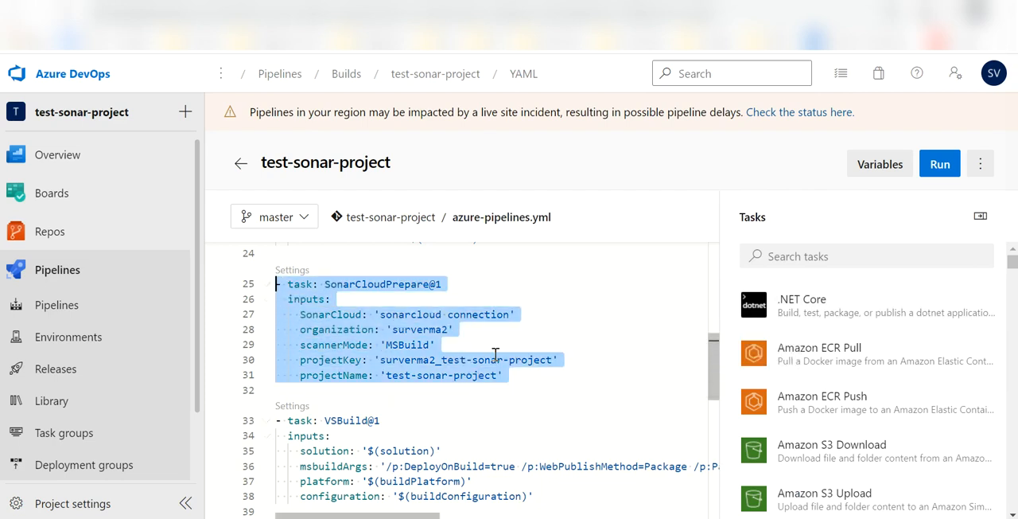
pyautogui.click(626, 391)
pyautogui.moveTo(513, 372); pyautogui.dragTo(345, 305)
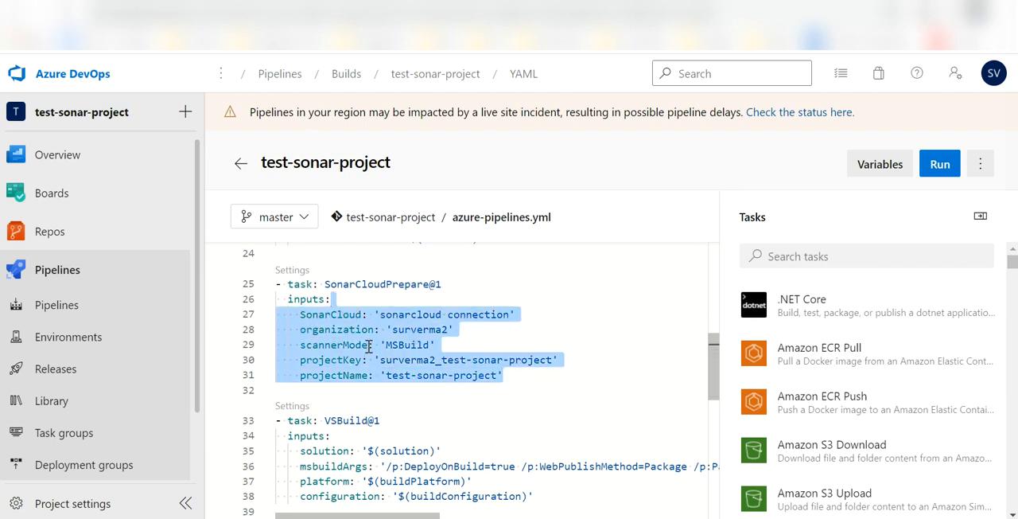
pyautogui.scroll(-1, 369, 349)
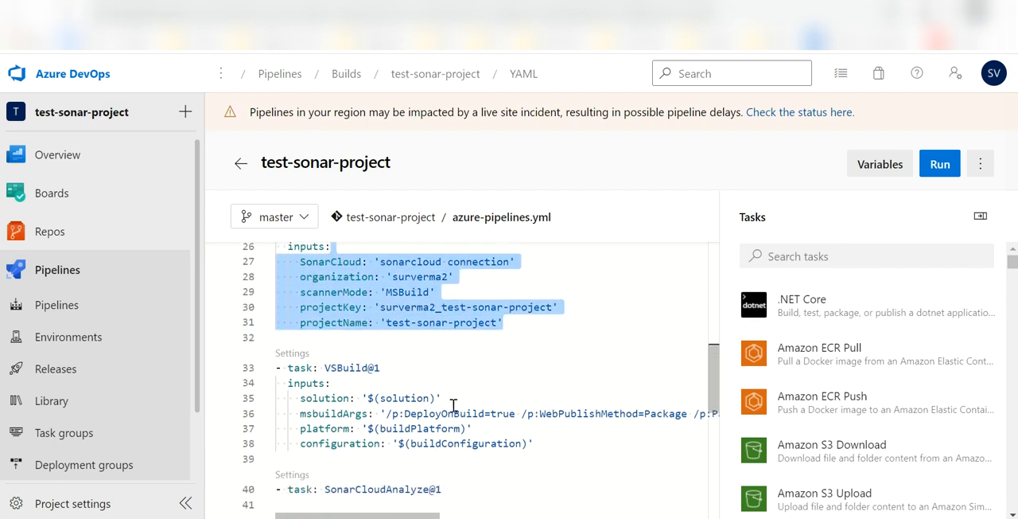
pyautogui.moveTo(544, 438); pyautogui.dragTo(367, 384)
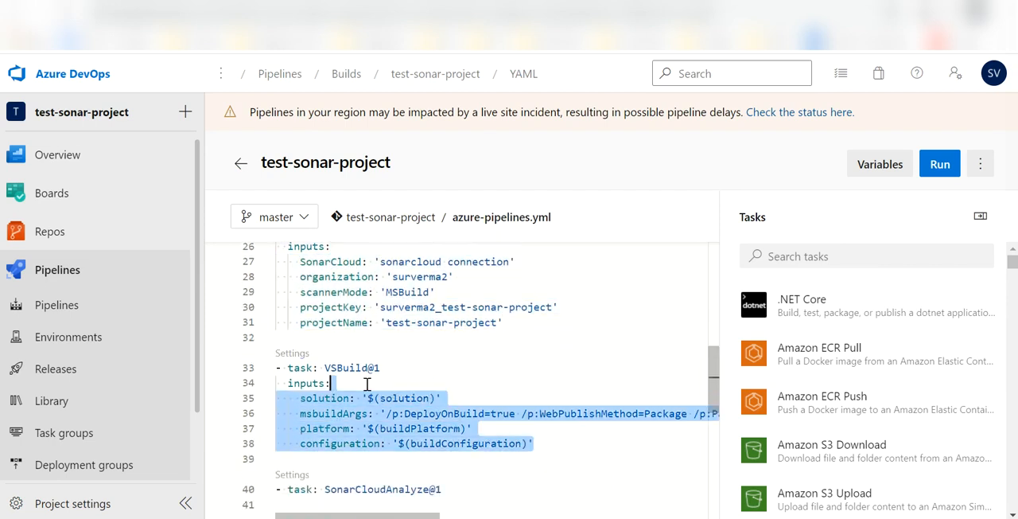
pyautogui.scroll(-1, 474, 407)
pyautogui.click(584, 447)
pyautogui.scroll(-1, 584, 445)
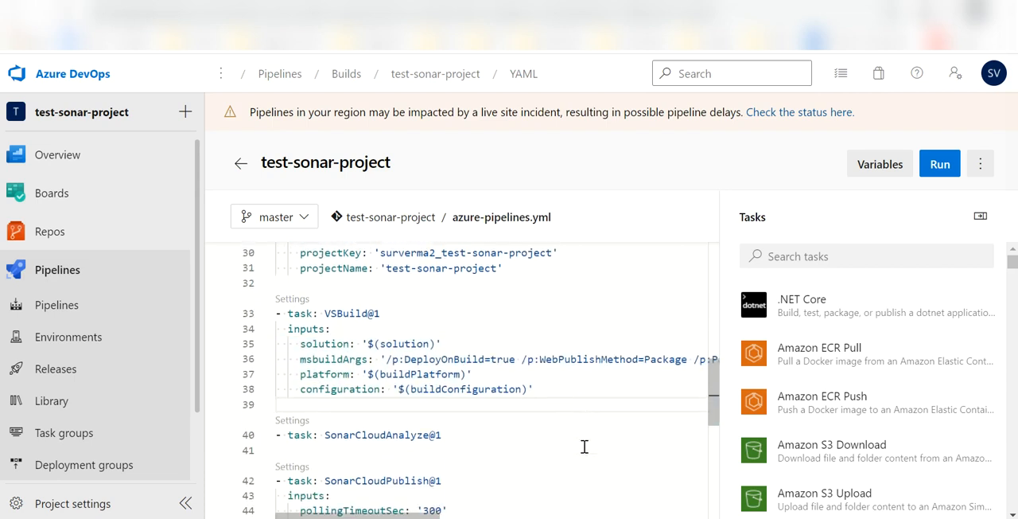
# Search the pipeline tasks for sonarcloud and highlight the matching SonarCloudAnalyze@1 task in the YAML.
pyautogui.click(864, 256)
pyautogui.write('sonar')
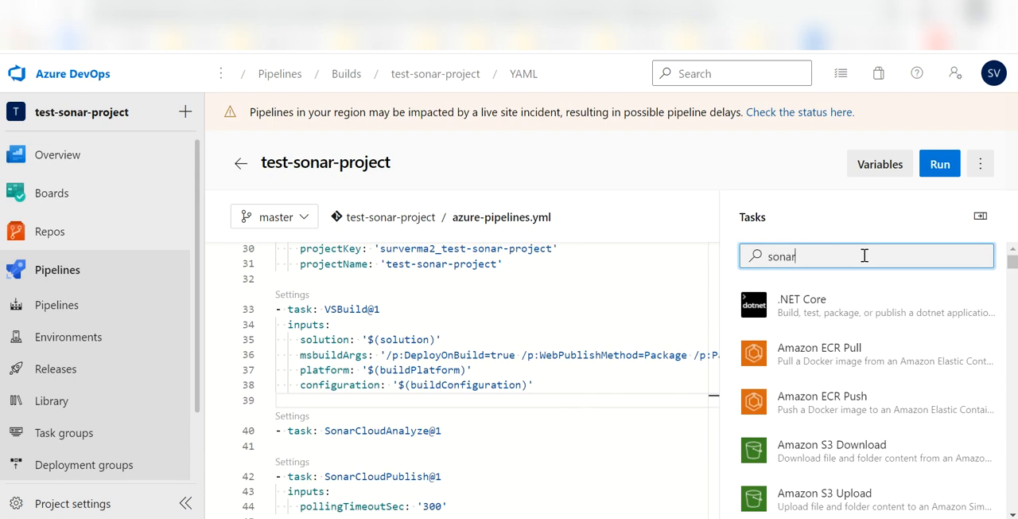
pyautogui.write('cloud')
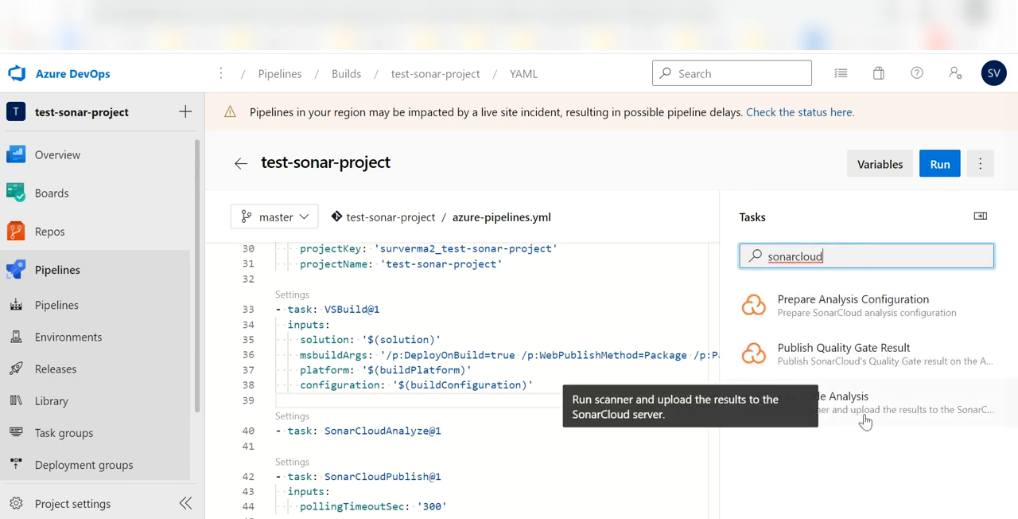
pyautogui.moveTo(472, 426); pyautogui.dragTo(276, 423)
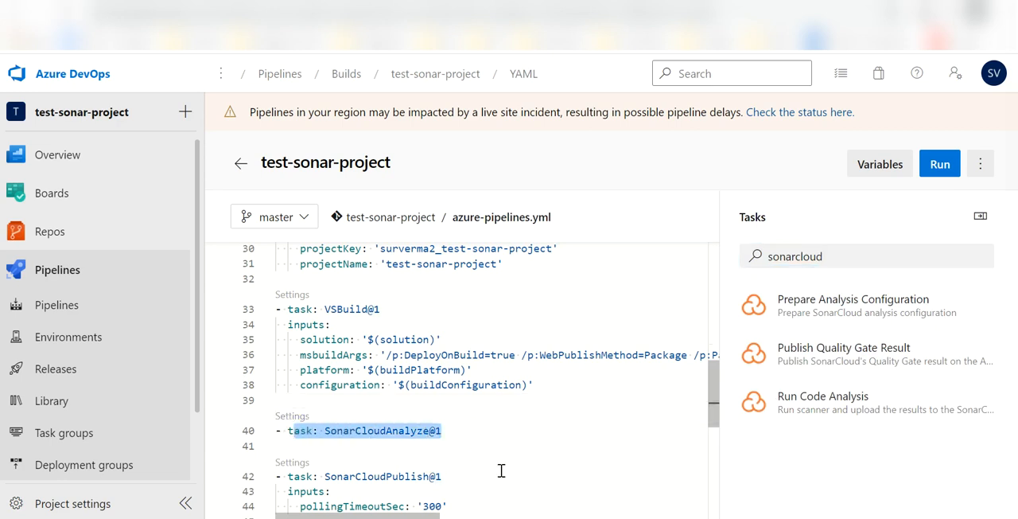
# Examine the SonarCloudPublish@1 task and the CopyPublishBuildArtifacts@1 task below it in the YAML.
pyautogui.scroll(-2, 500, 470)
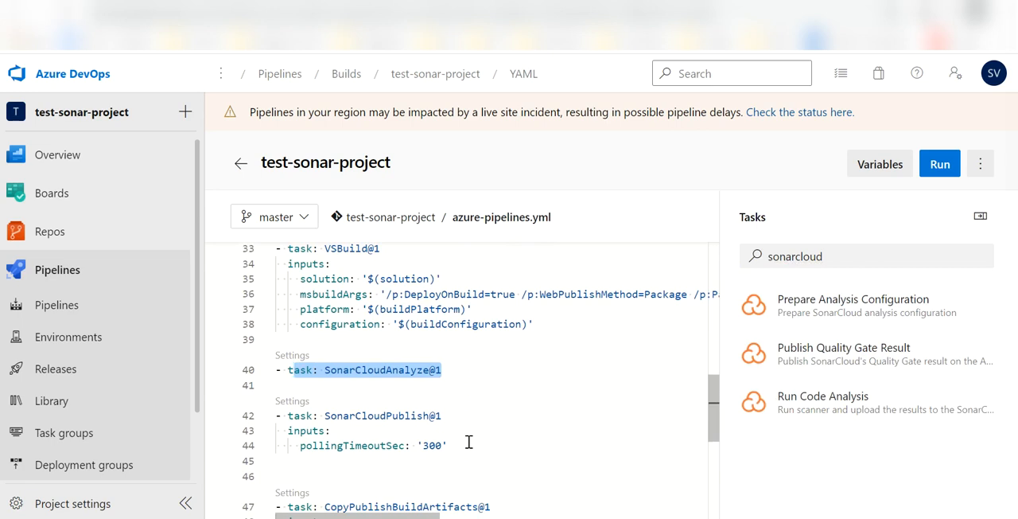
pyautogui.moveTo(450, 444); pyautogui.dragTo(704, 361)
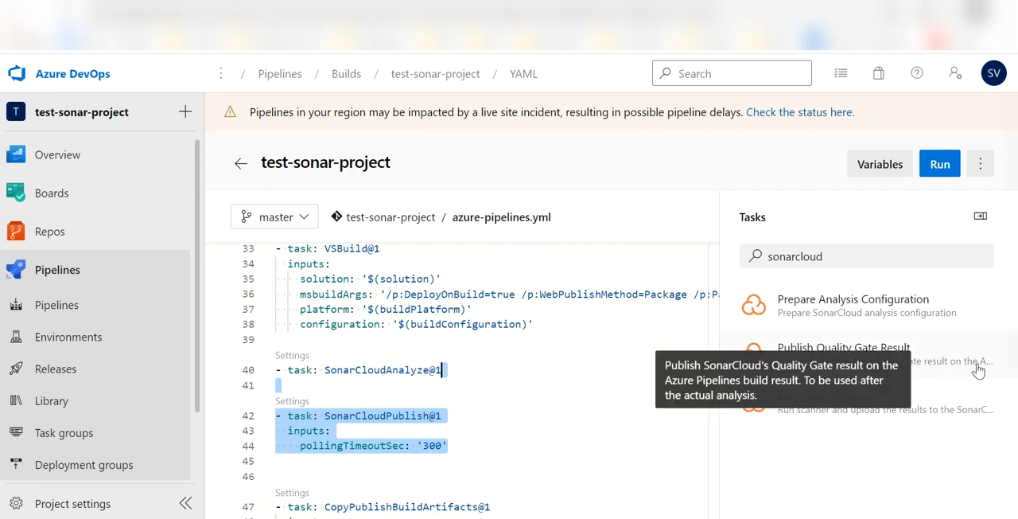
pyautogui.click(904, 483)
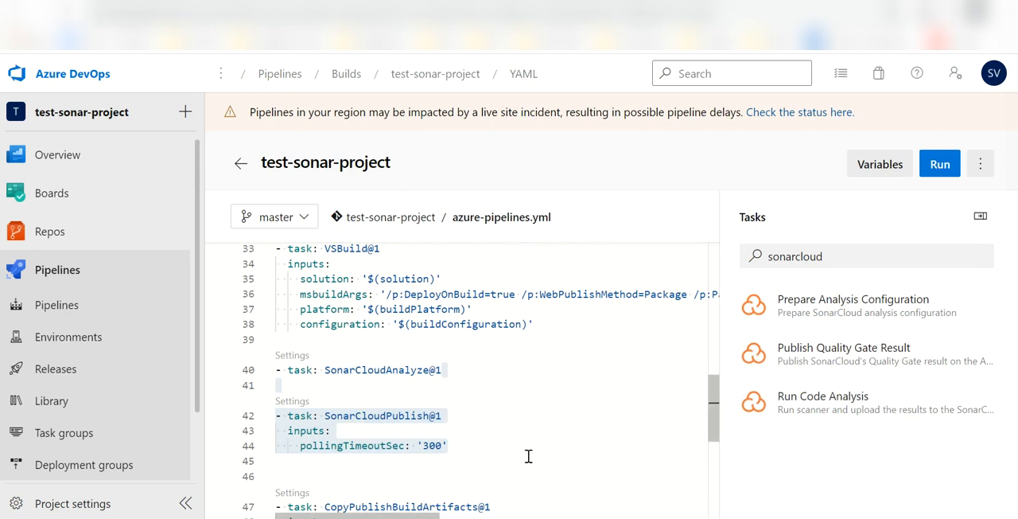
pyautogui.click(503, 455)
pyautogui.moveTo(462, 447); pyautogui.dragTo(273, 407)
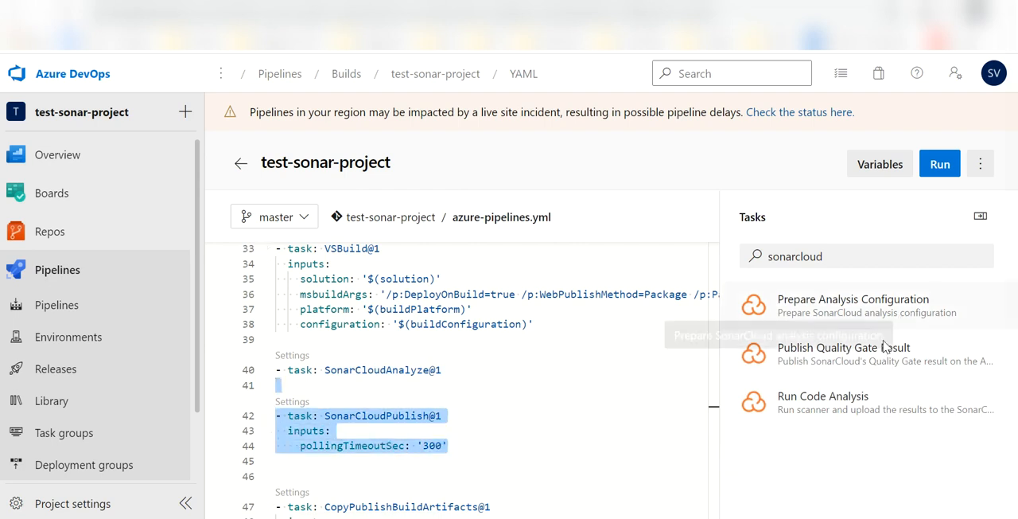
pyautogui.scroll(-3, 567, 408)
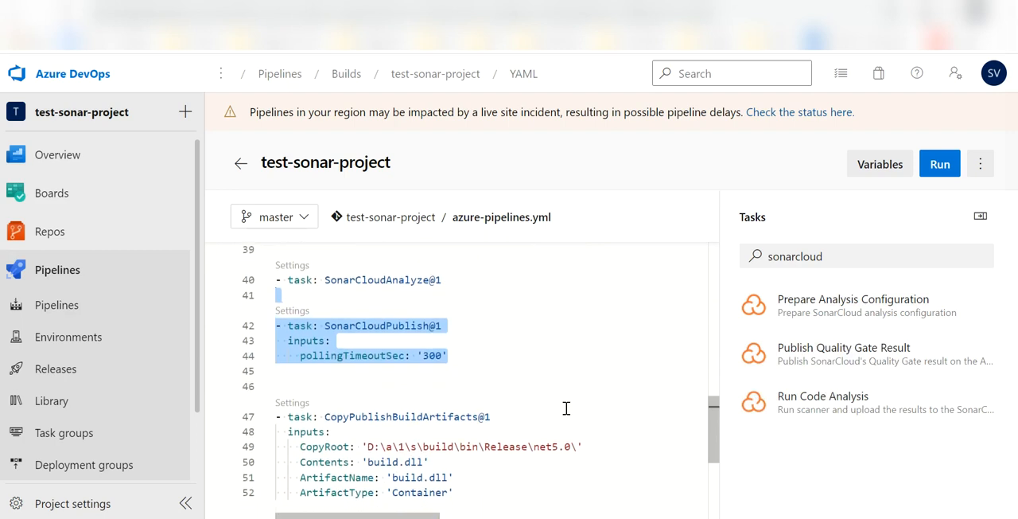
pyautogui.moveTo(468, 451); pyautogui.dragTo(277, 345)
pyautogui.click(586, 336)
pyautogui.scroll(10, 586, 337)
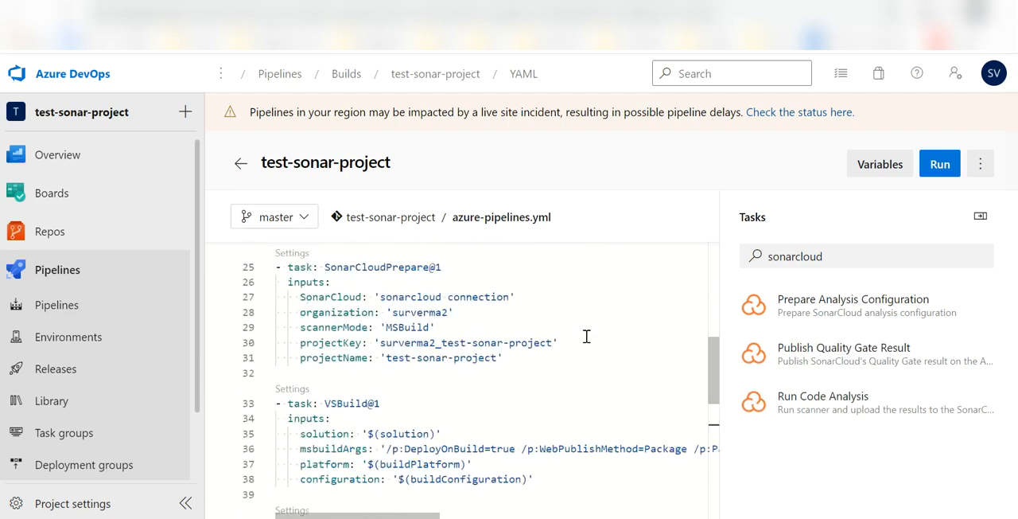
# Run the test-sonar-project pipeline on the master branch and open the run's job.
pyautogui.click(940, 164)
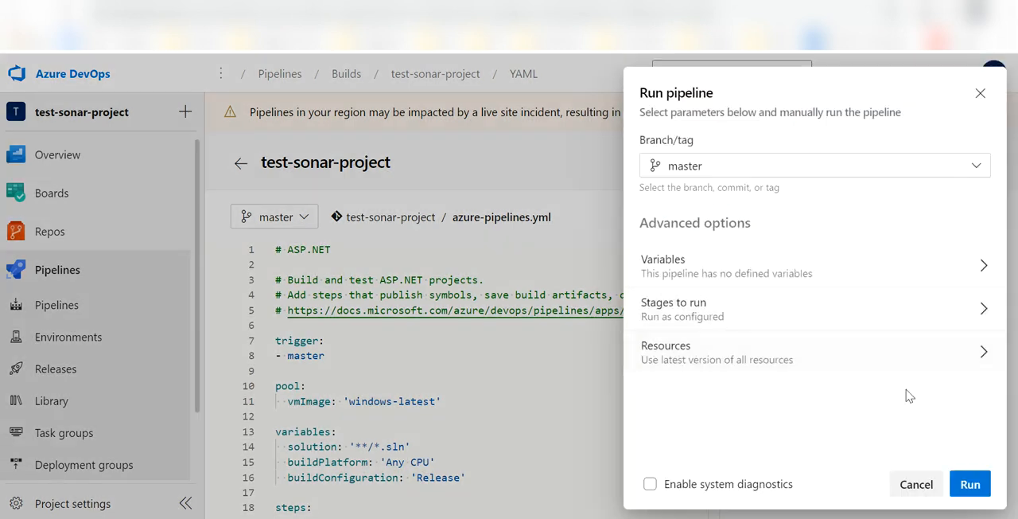
pyautogui.click(974, 483)
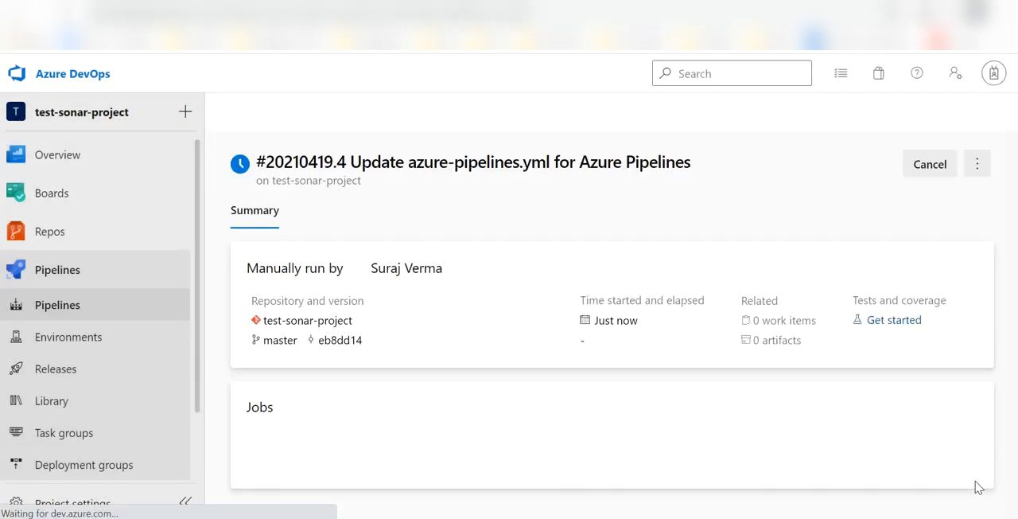
pyautogui.click(427, 477)
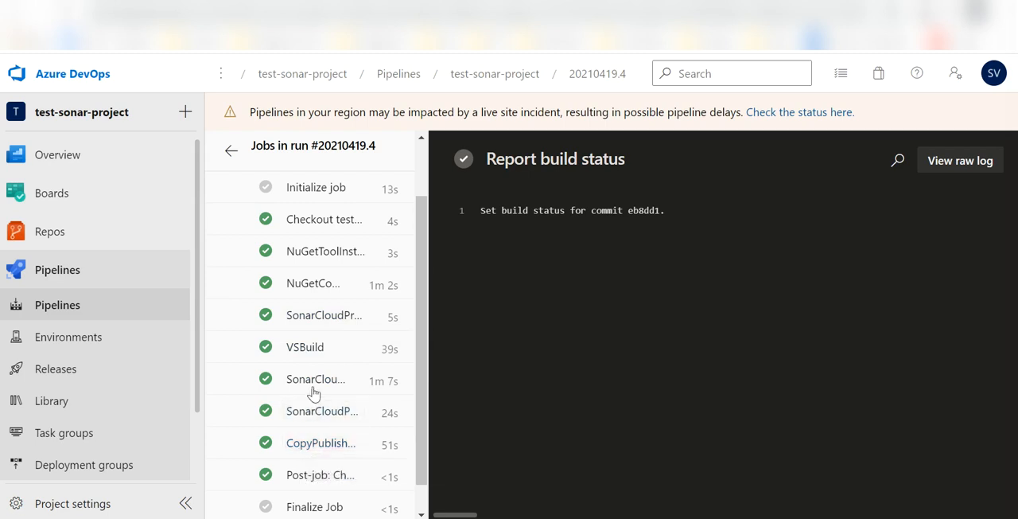
# Inspect the job logs of the SonarCloudPrepare, SonarCloudAnalyze and SonarCloudPublish tasks.
pyautogui.click(331, 316)
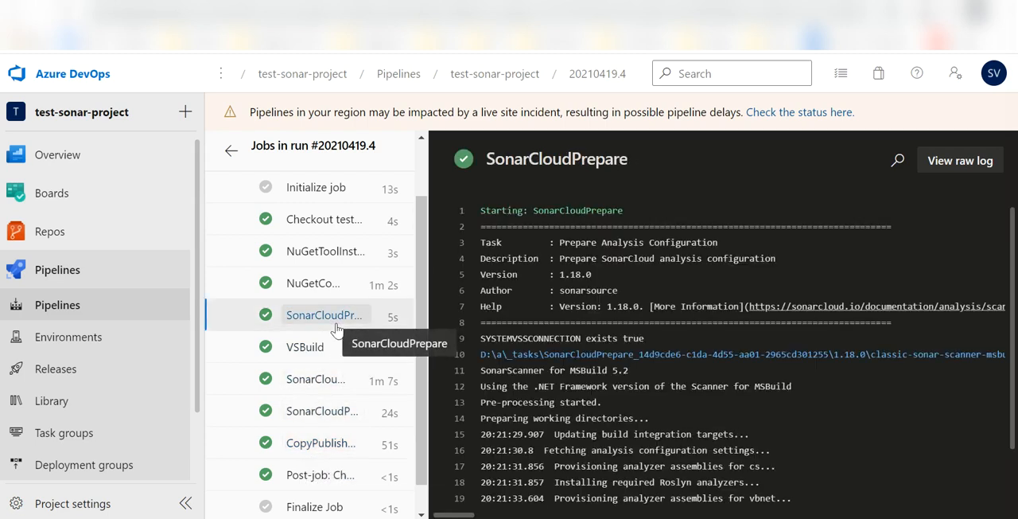
pyautogui.scroll(-2, 650, 443)
pyautogui.scroll(-1, 650, 443)
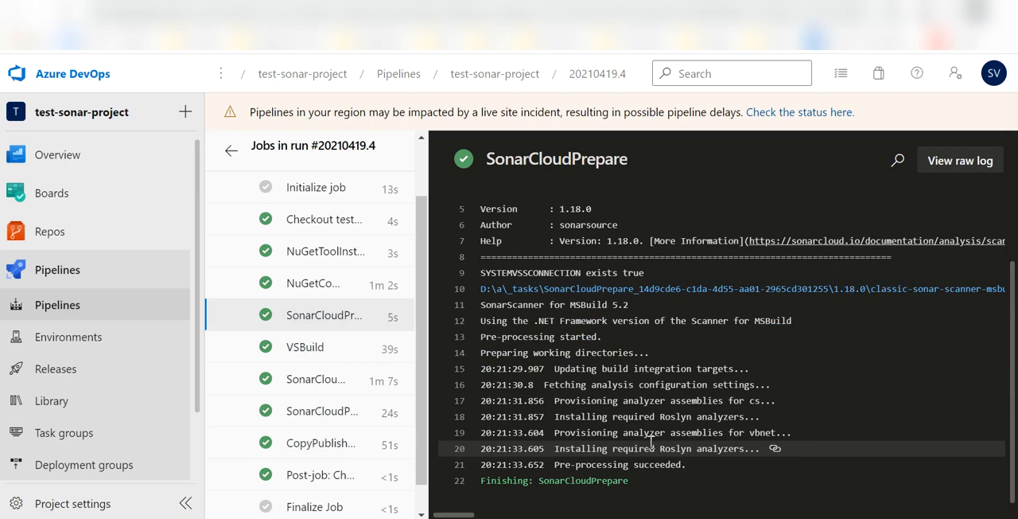
pyautogui.click(326, 382)
pyautogui.scroll(-1, 612, 347)
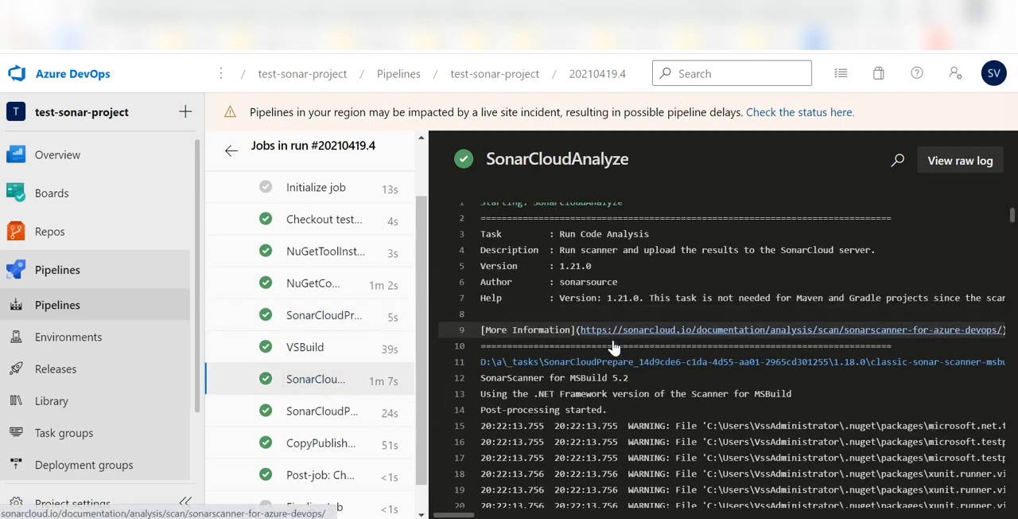
pyautogui.scroll(-20, 612, 348)
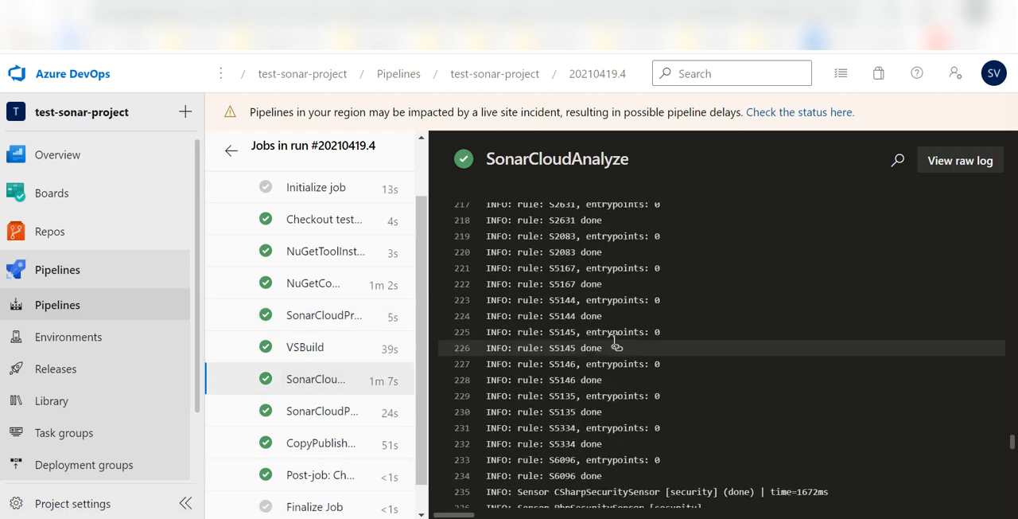
pyautogui.scroll(-10, 614, 342)
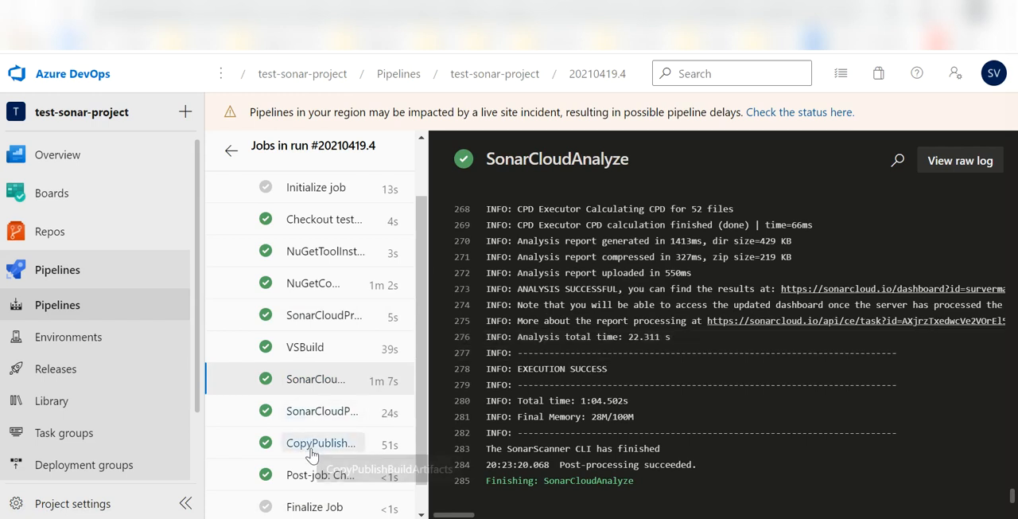
pyautogui.click(323, 413)
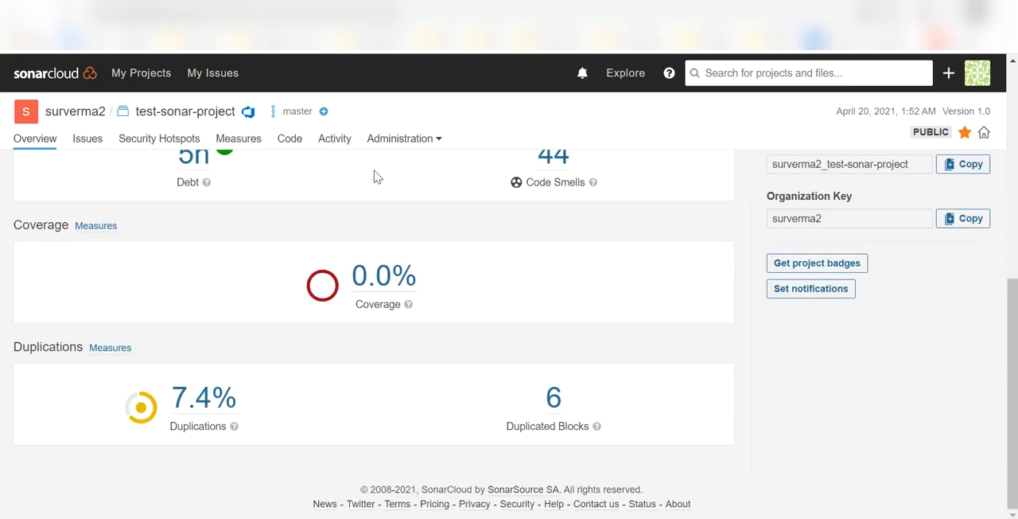
# In SonarCloud, open test-sonar-project from the project list and view its reliability rating by file.
pyautogui.click(34, 76)
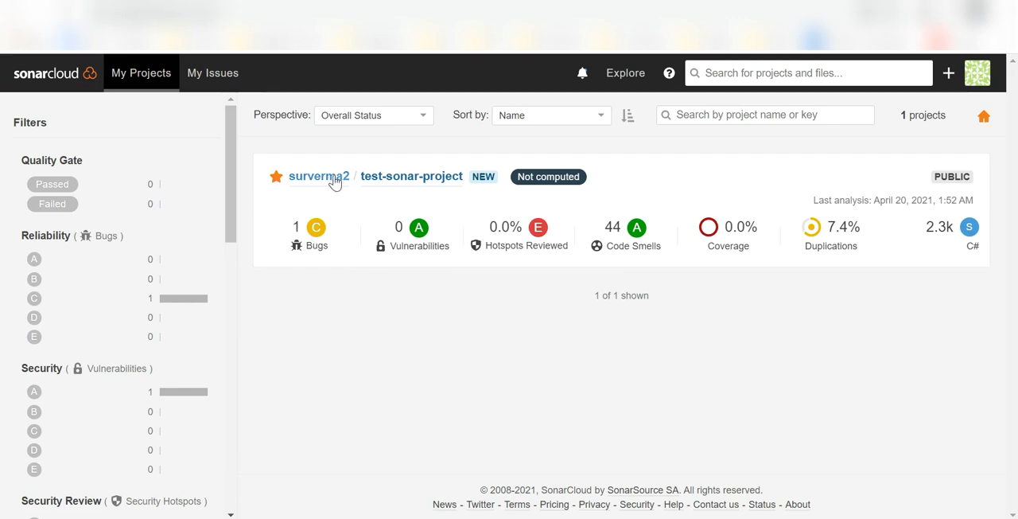
pyautogui.click(408, 177)
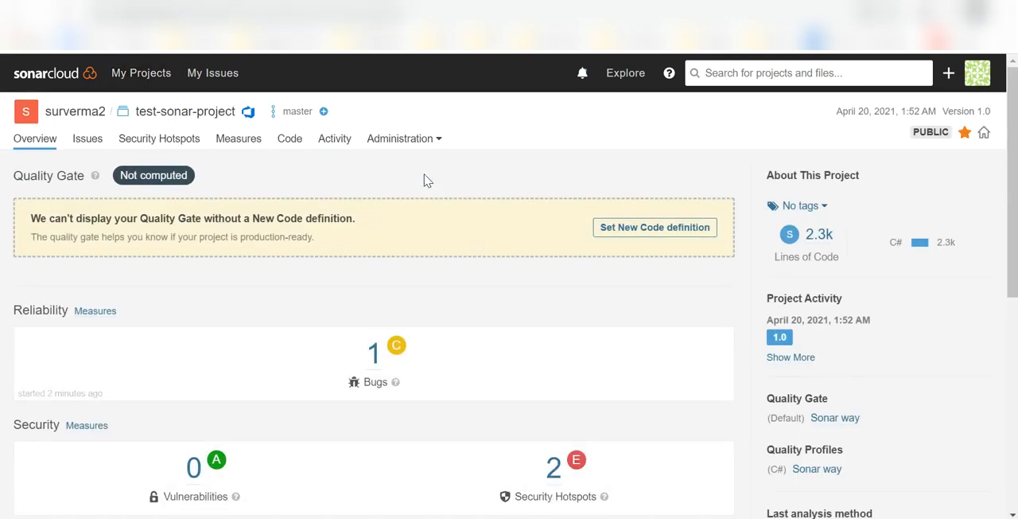
pyautogui.click(396, 347)
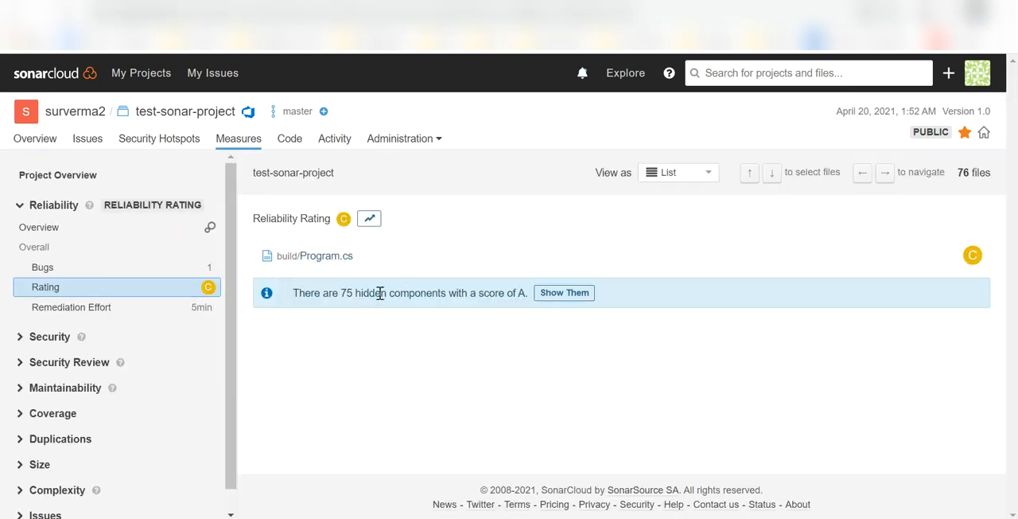
# Expand the Security measures and review the security rating of the project's files.
pyautogui.scroll(-1, 117, 337)
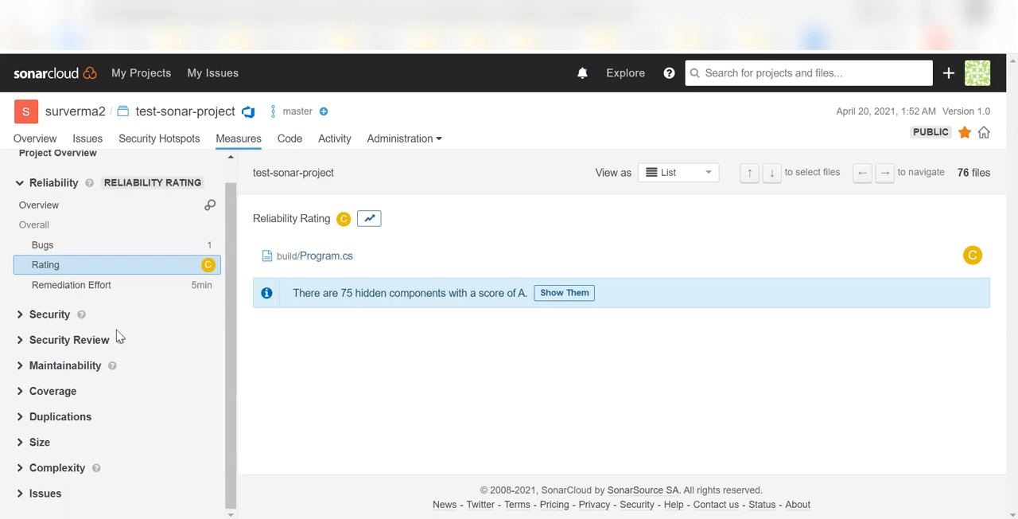
pyautogui.click(19, 314)
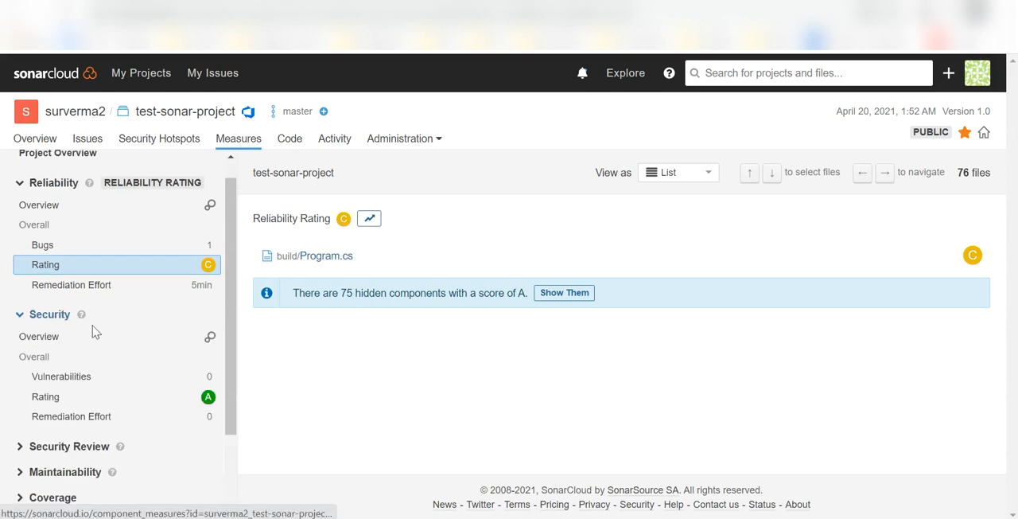
pyautogui.click(109, 406)
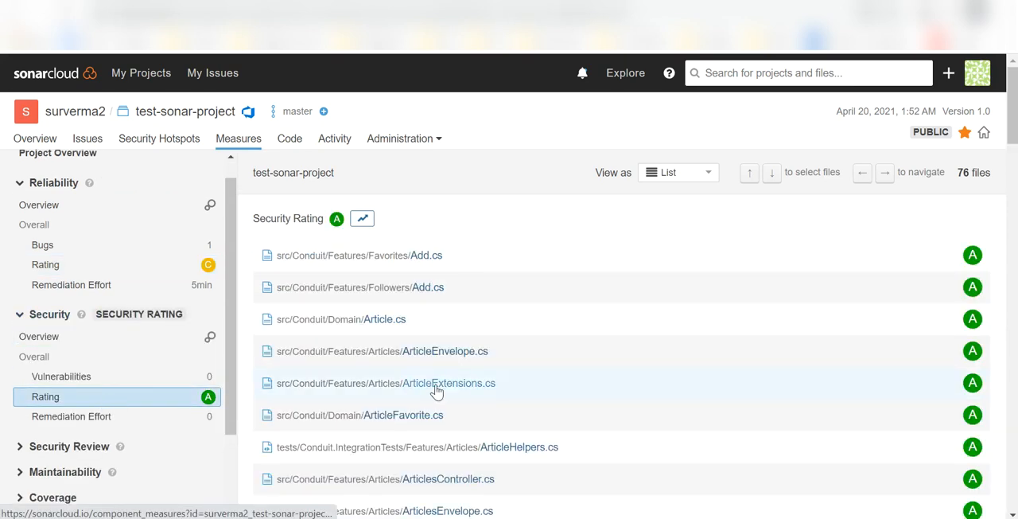
pyautogui.scroll(-20, 436, 389)
pyautogui.scroll(20, 436, 390)
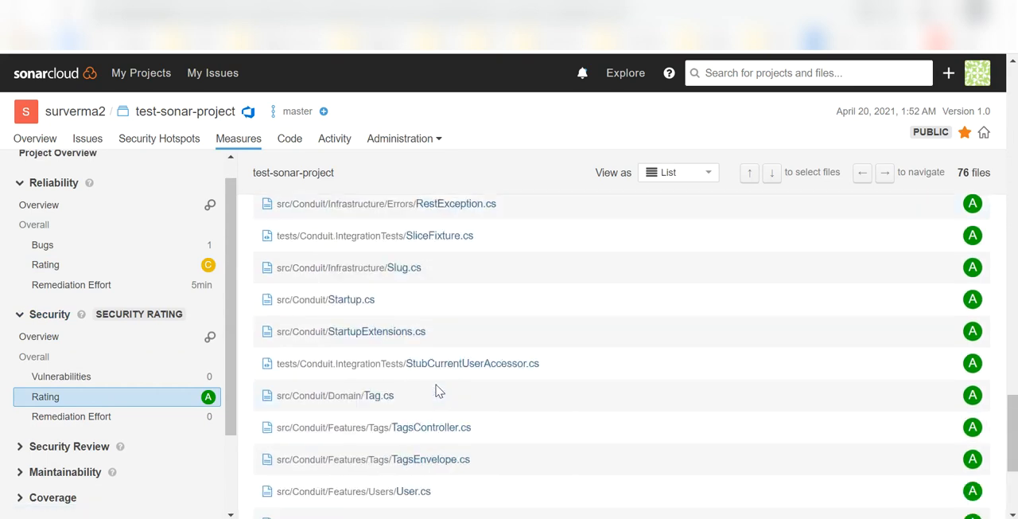
pyautogui.scroll(2, 436, 390)
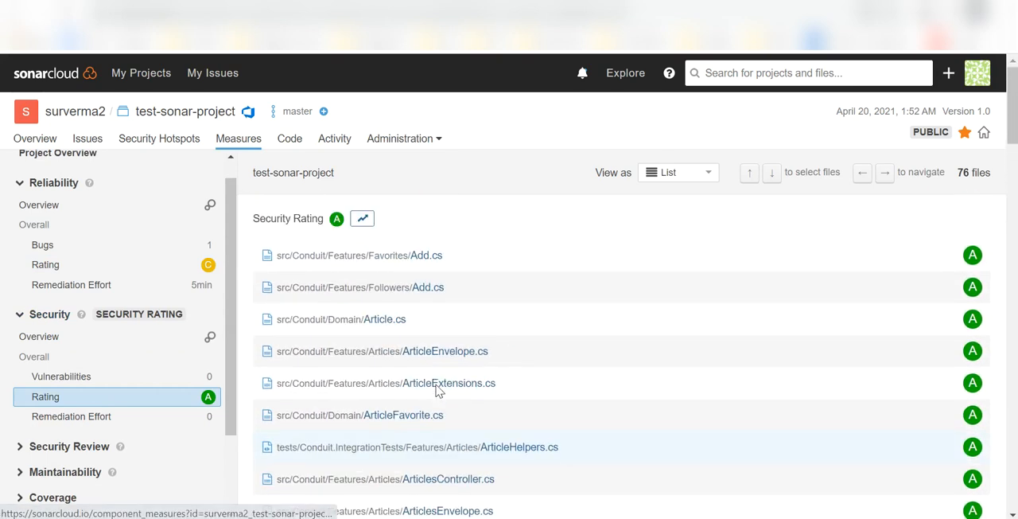